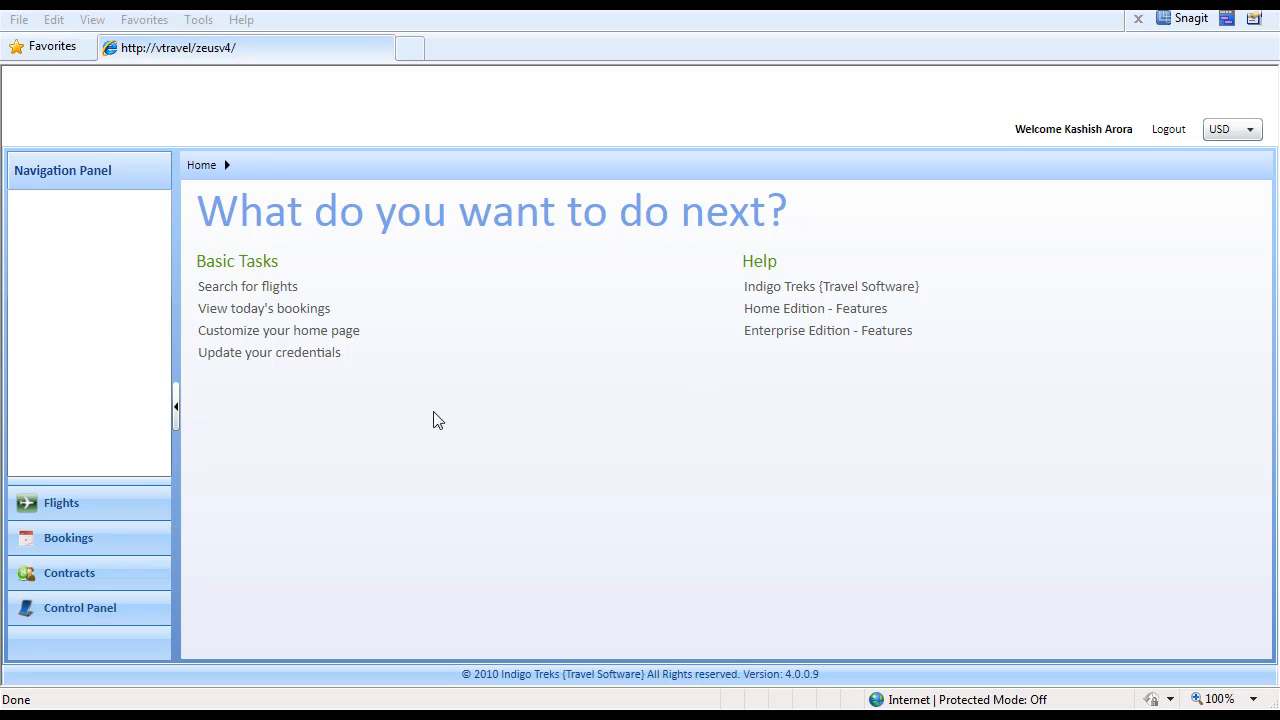
Start a new connection rule in the connection policies, using SkyBird-Sirius as the connection
click(99, 610)
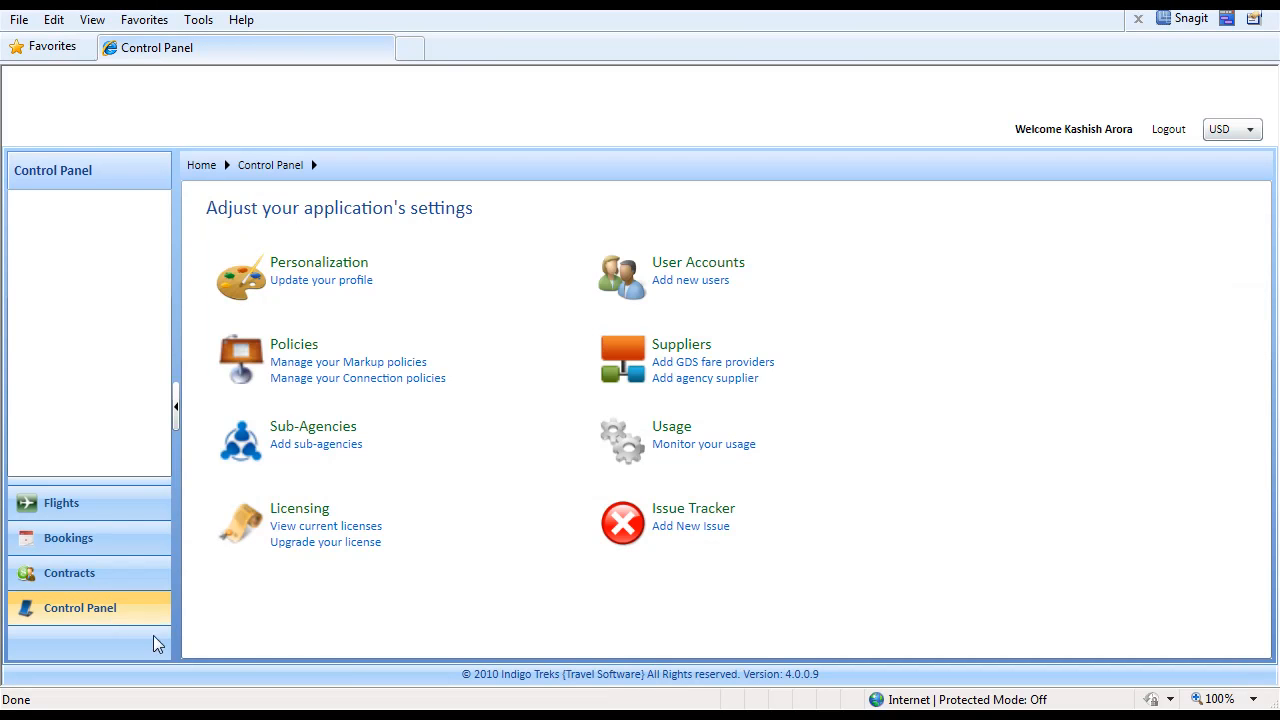
click(362, 379)
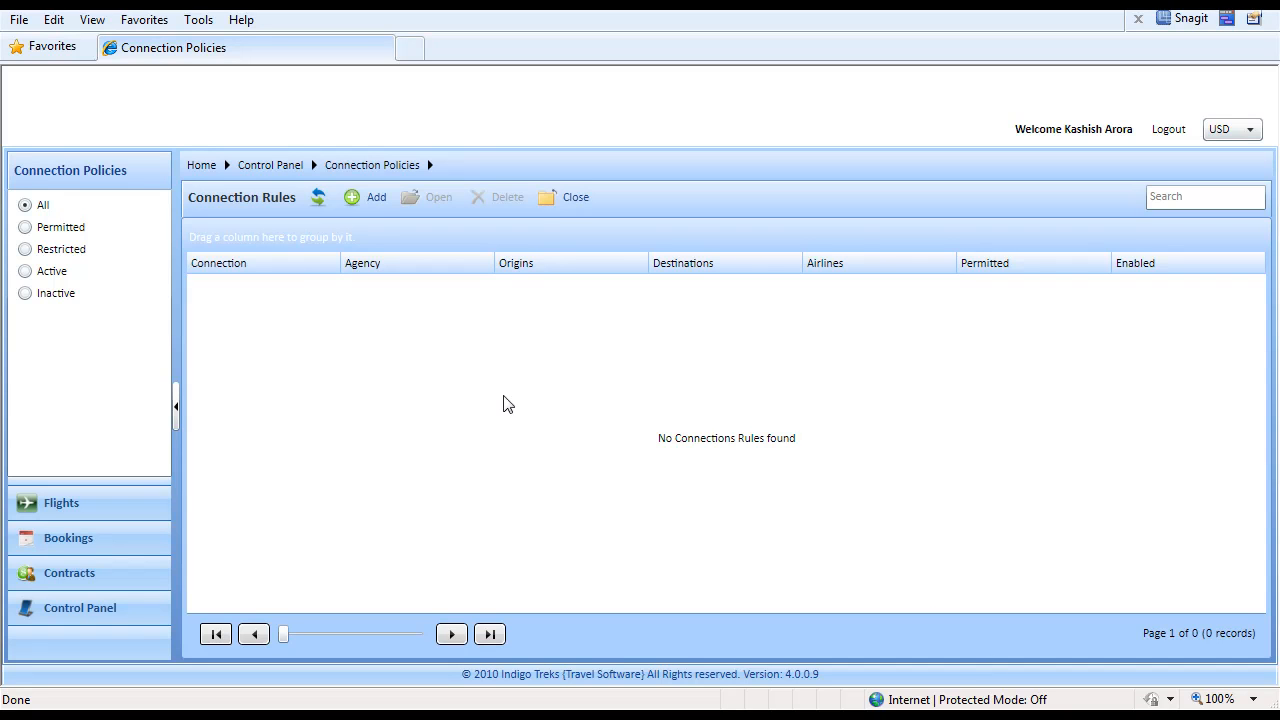
click(372, 200)
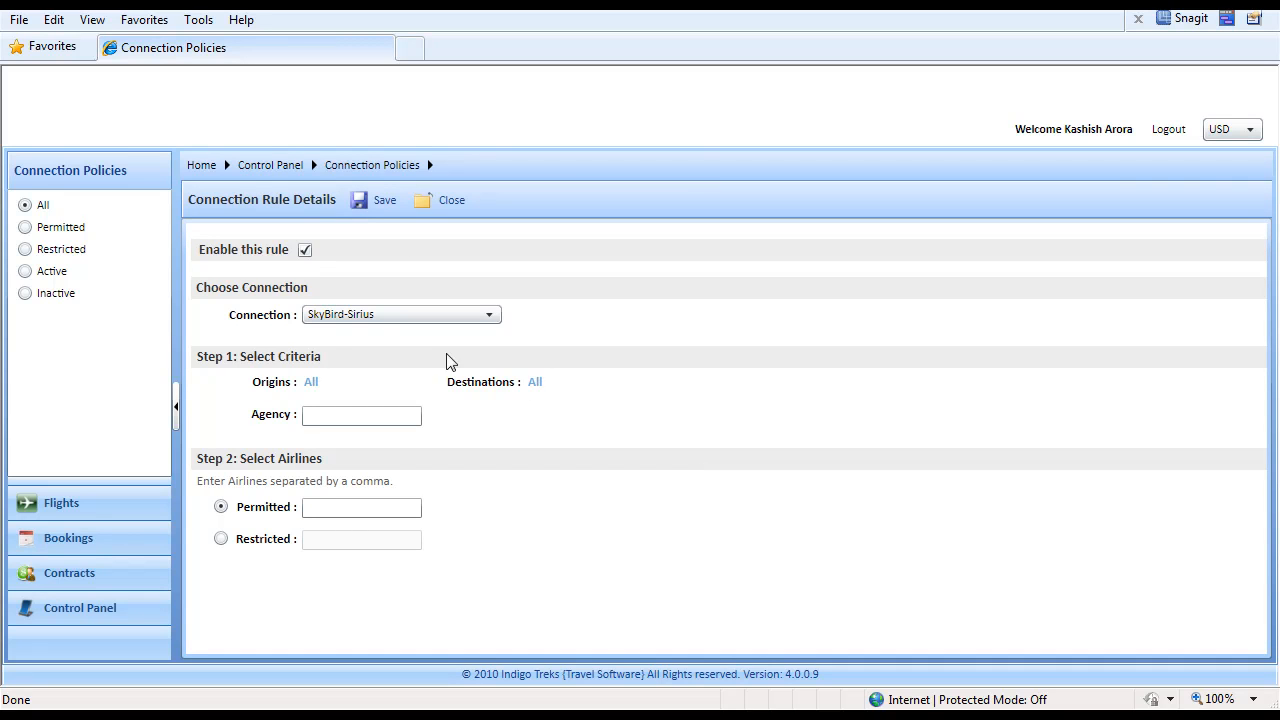
click(491, 317)
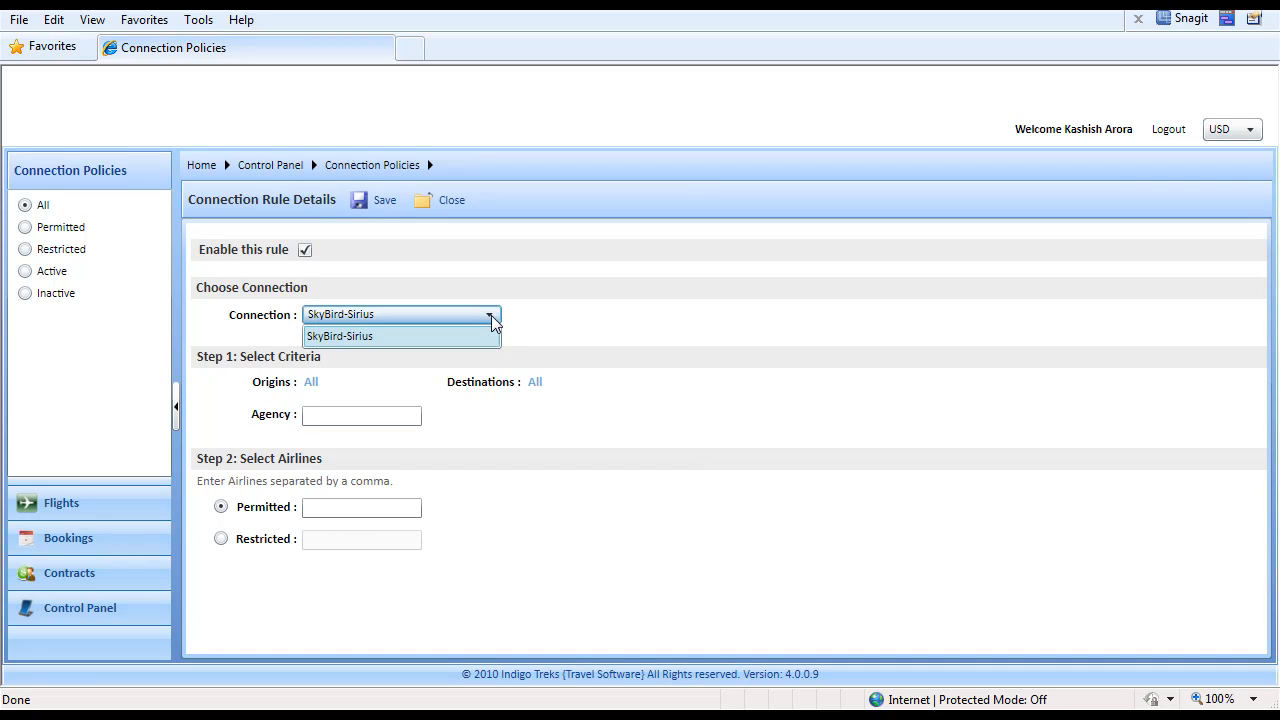
click(491, 317)
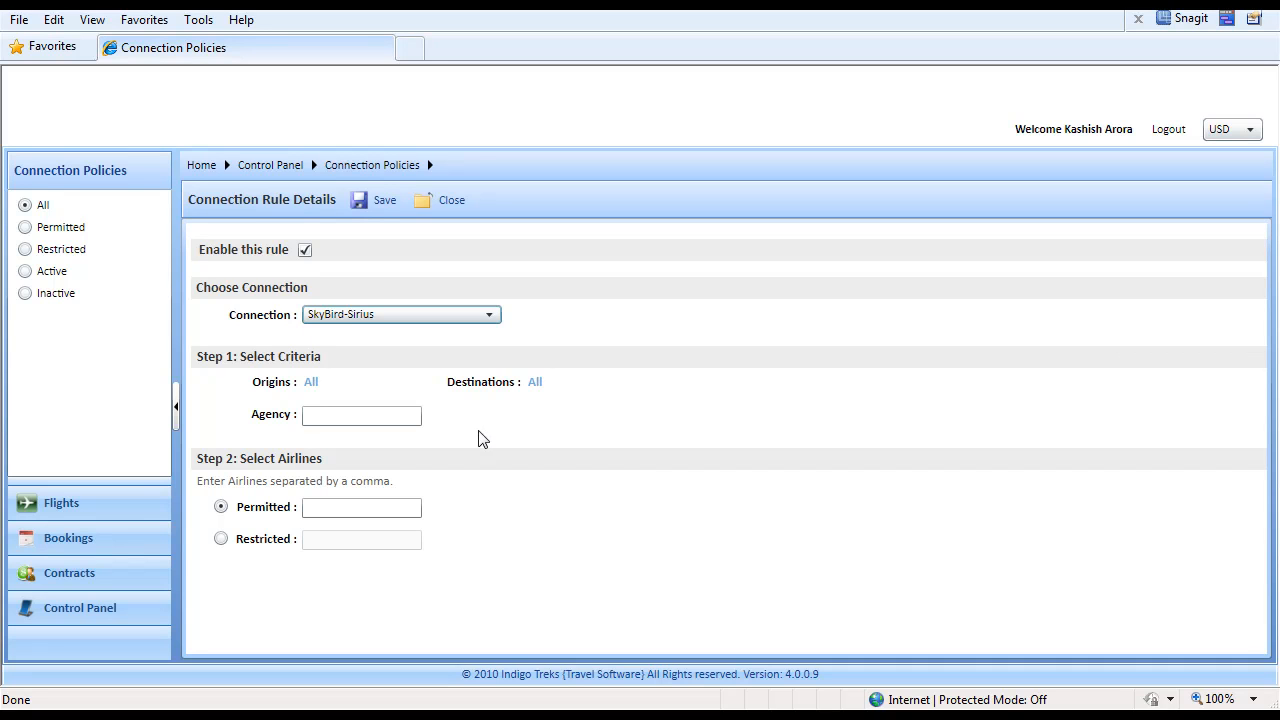
Set the rule's origins by country to United States
click(311, 383)
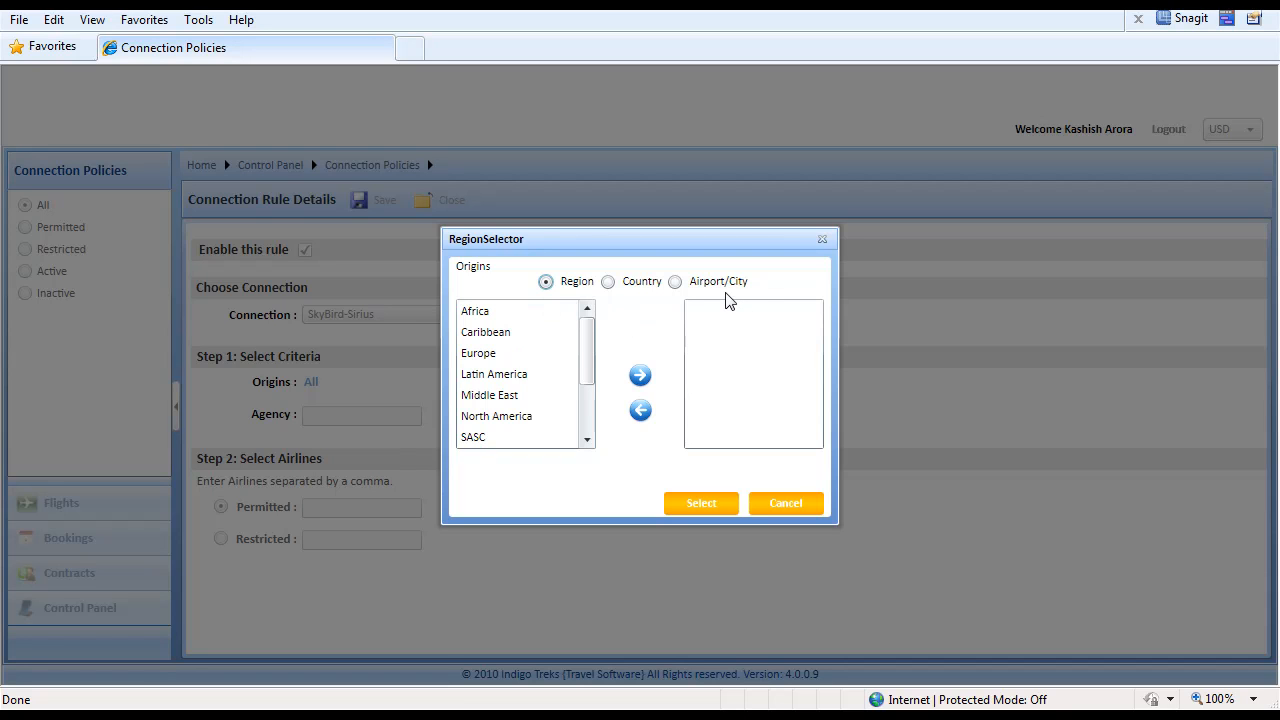
click(607, 282)
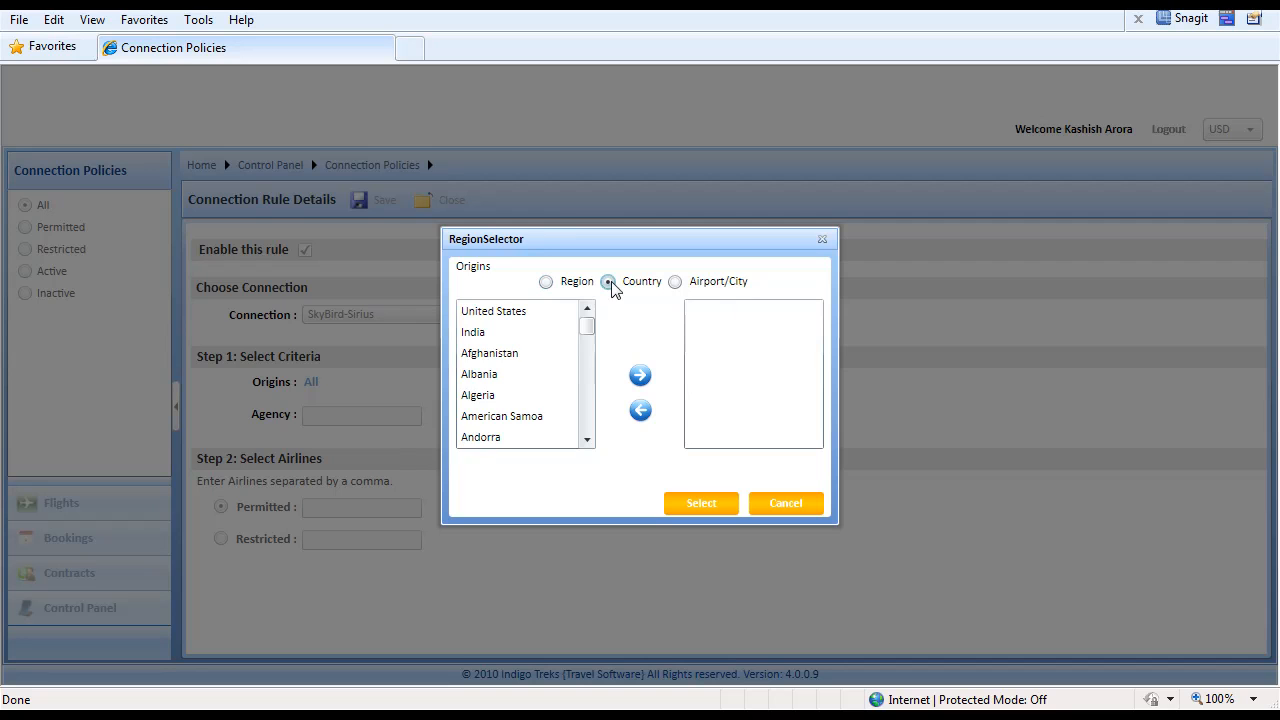
click(675, 283)
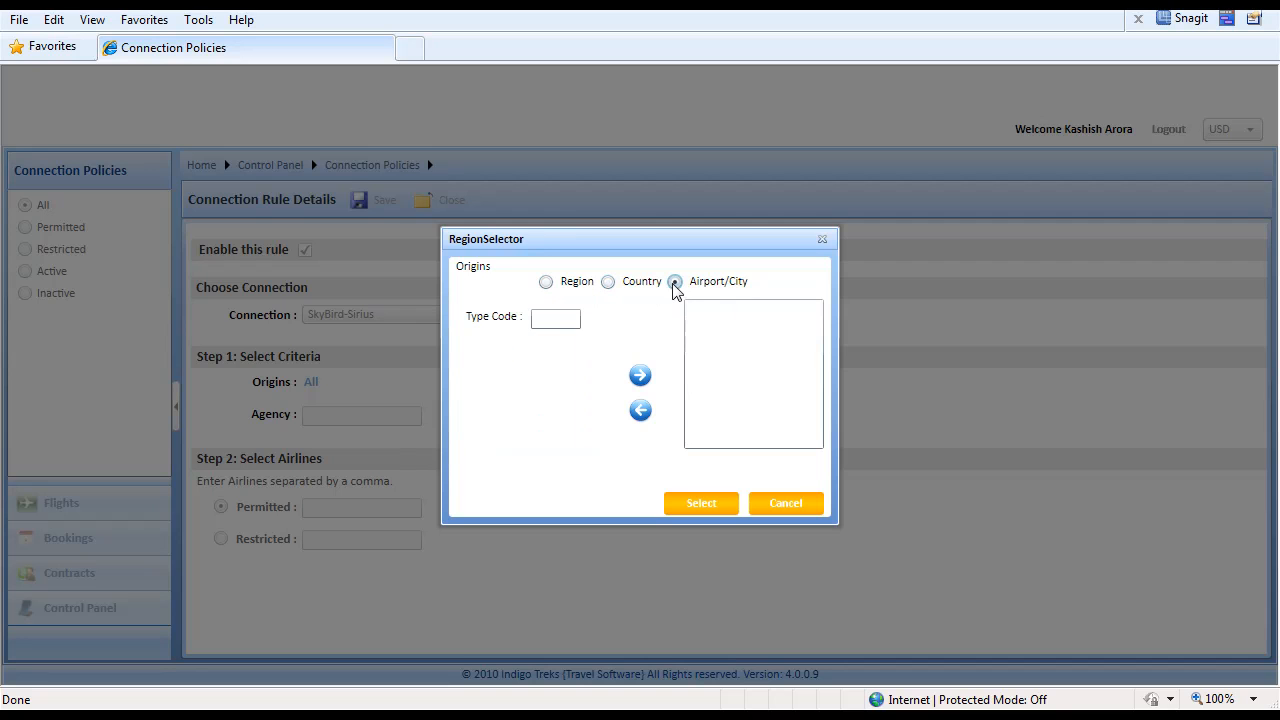
click(608, 283)
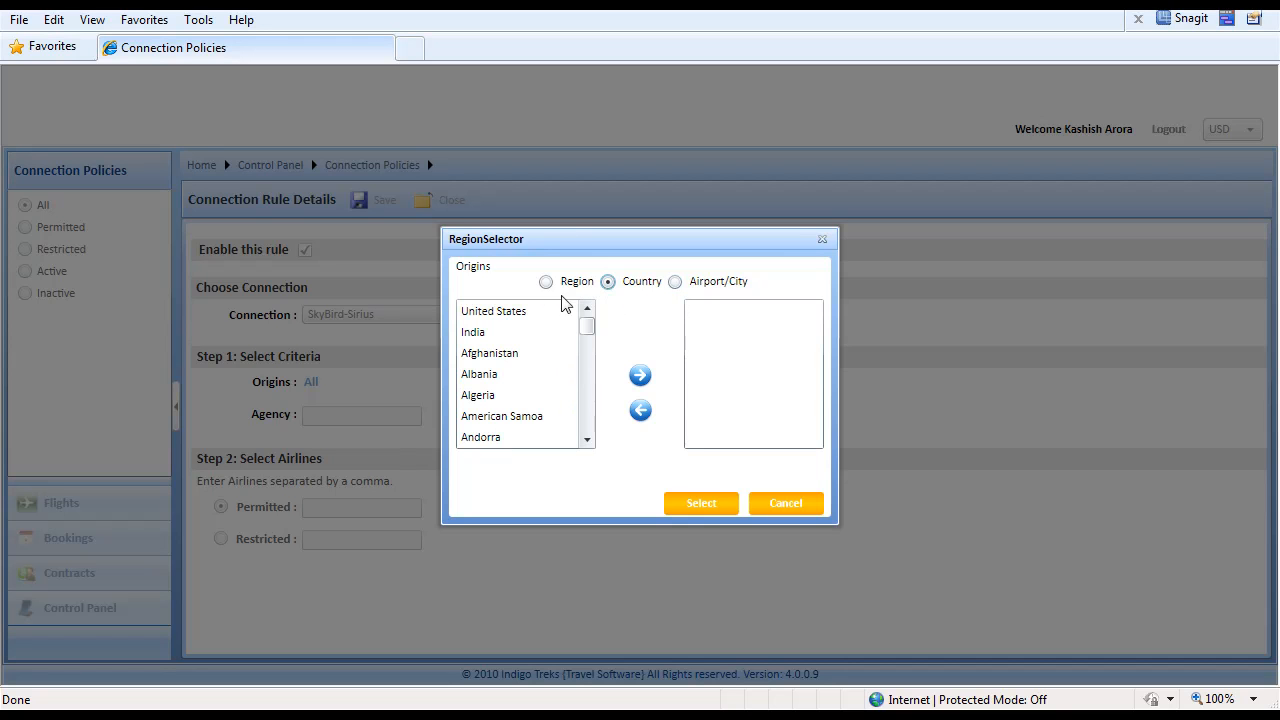
click(517, 314)
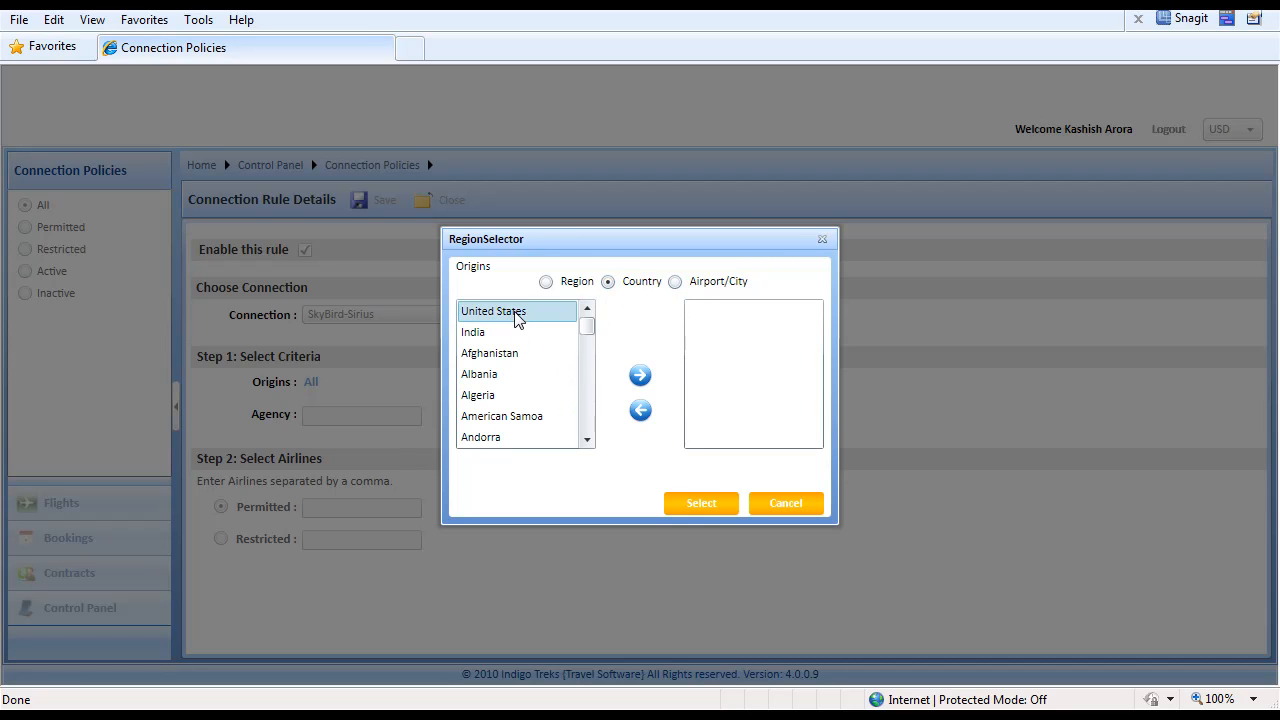
click(640, 376)
click(703, 508)
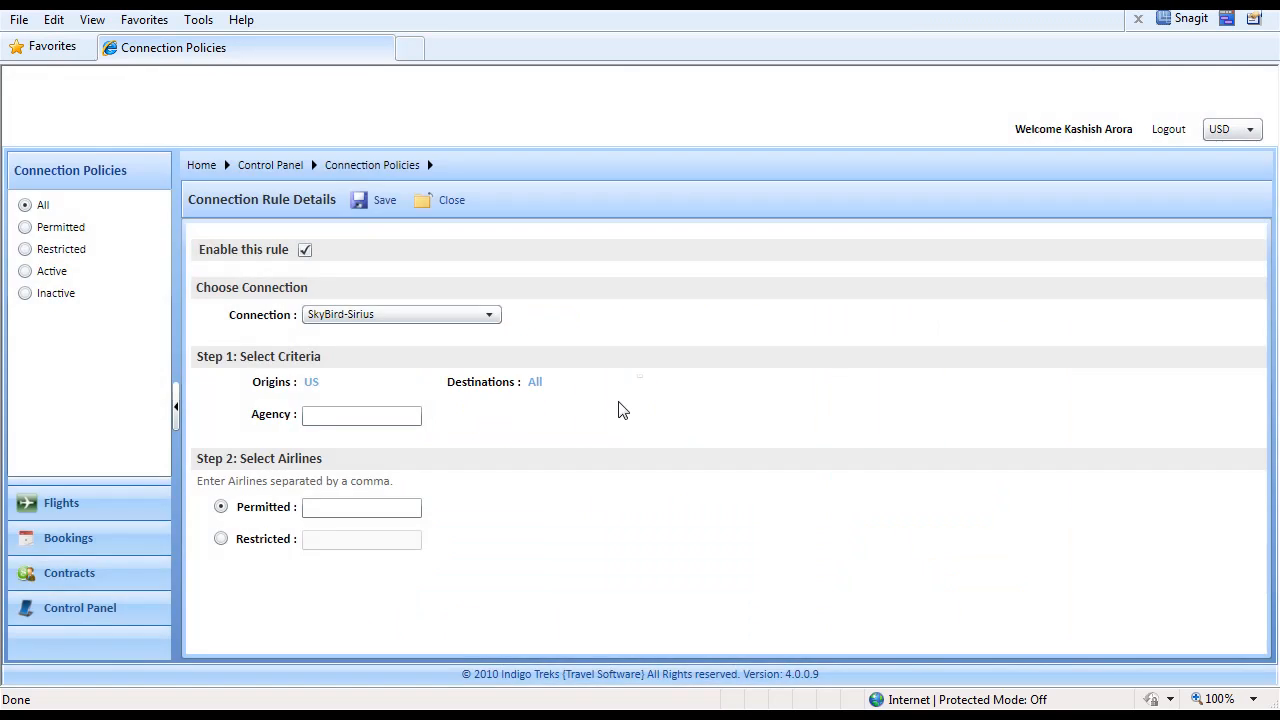
Set the rule's destinations by country to India
click(534, 388)
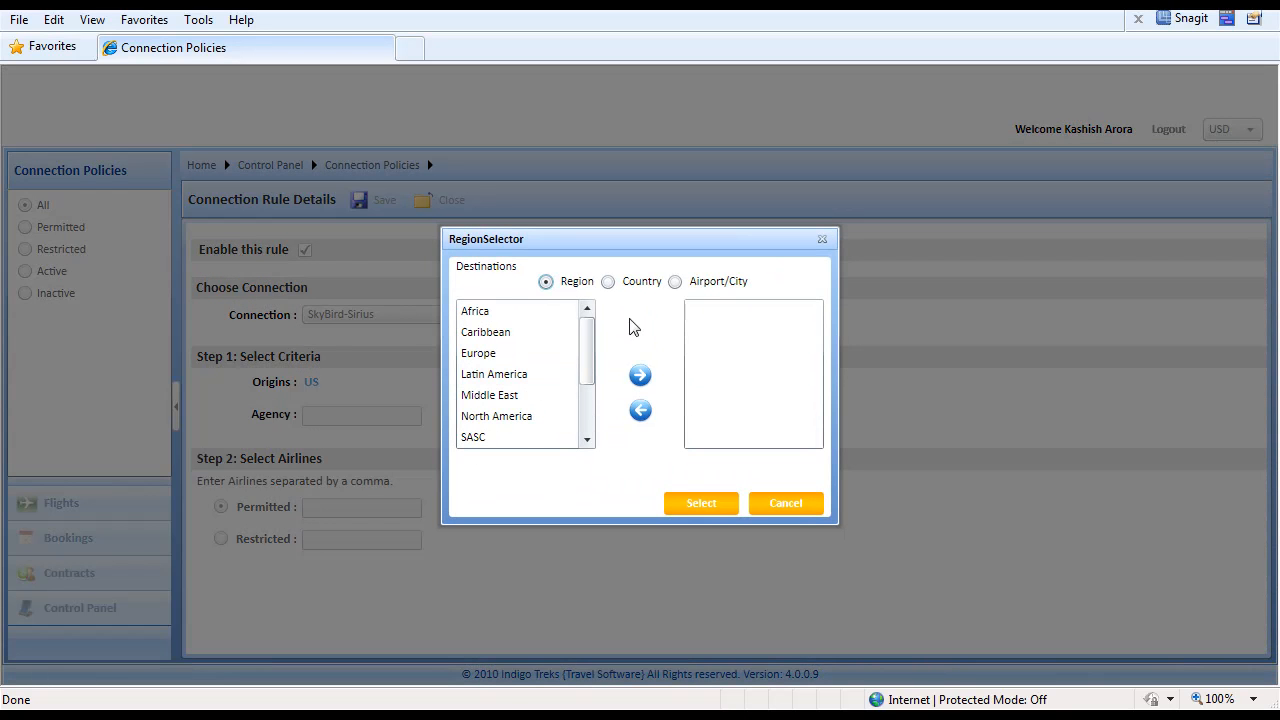
click(608, 282)
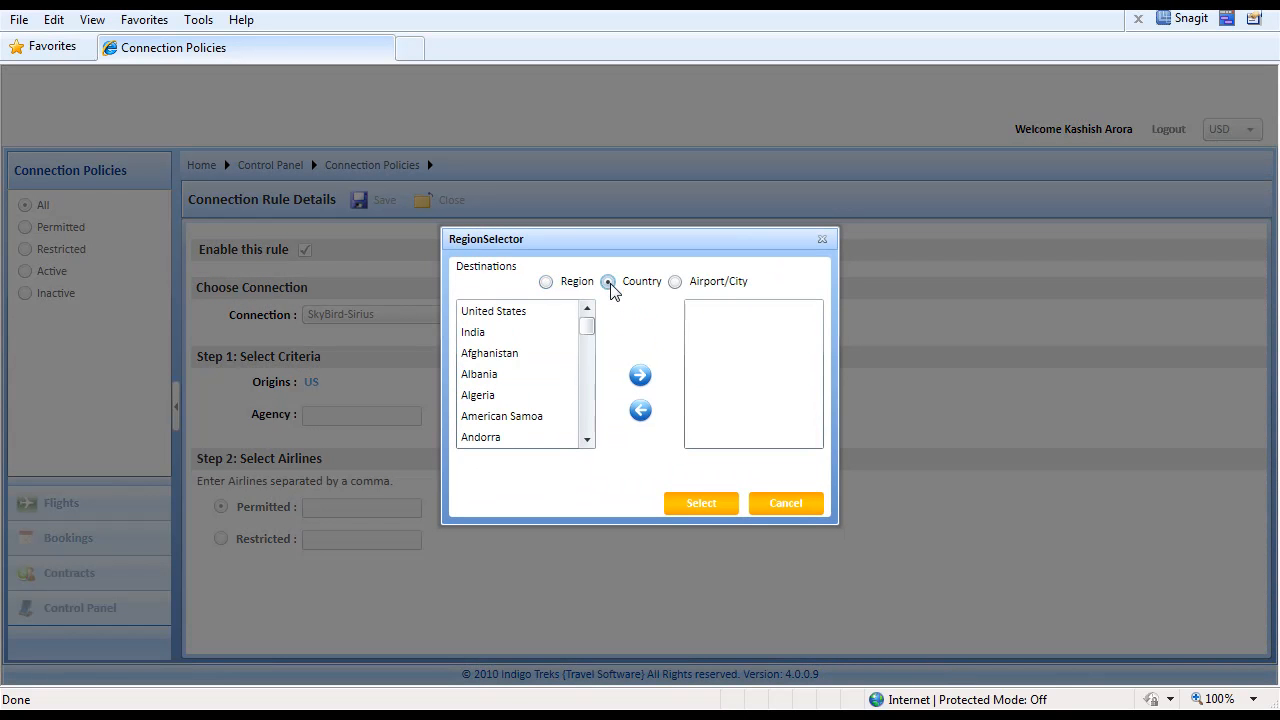
click(506, 333)
click(639, 380)
click(701, 503)
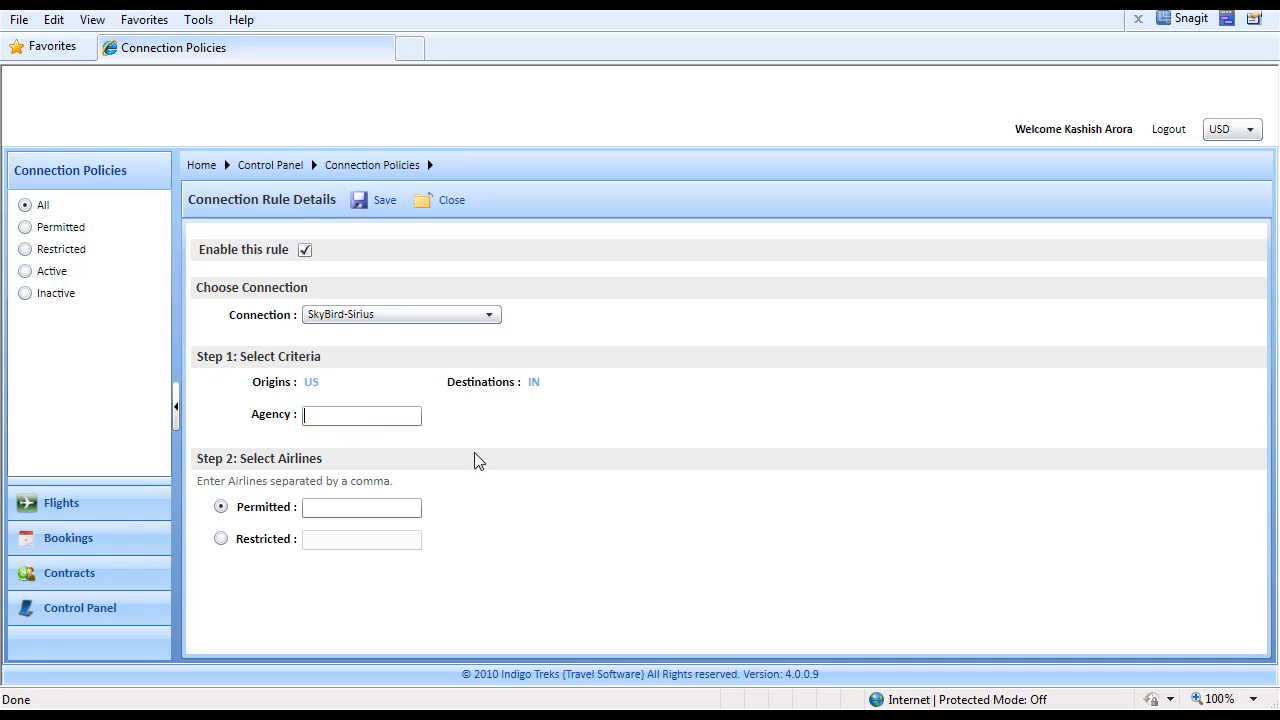
Enter 9W as the permitted airline and save the connection rule
click(325, 508)
text(9W)
click(384, 203)
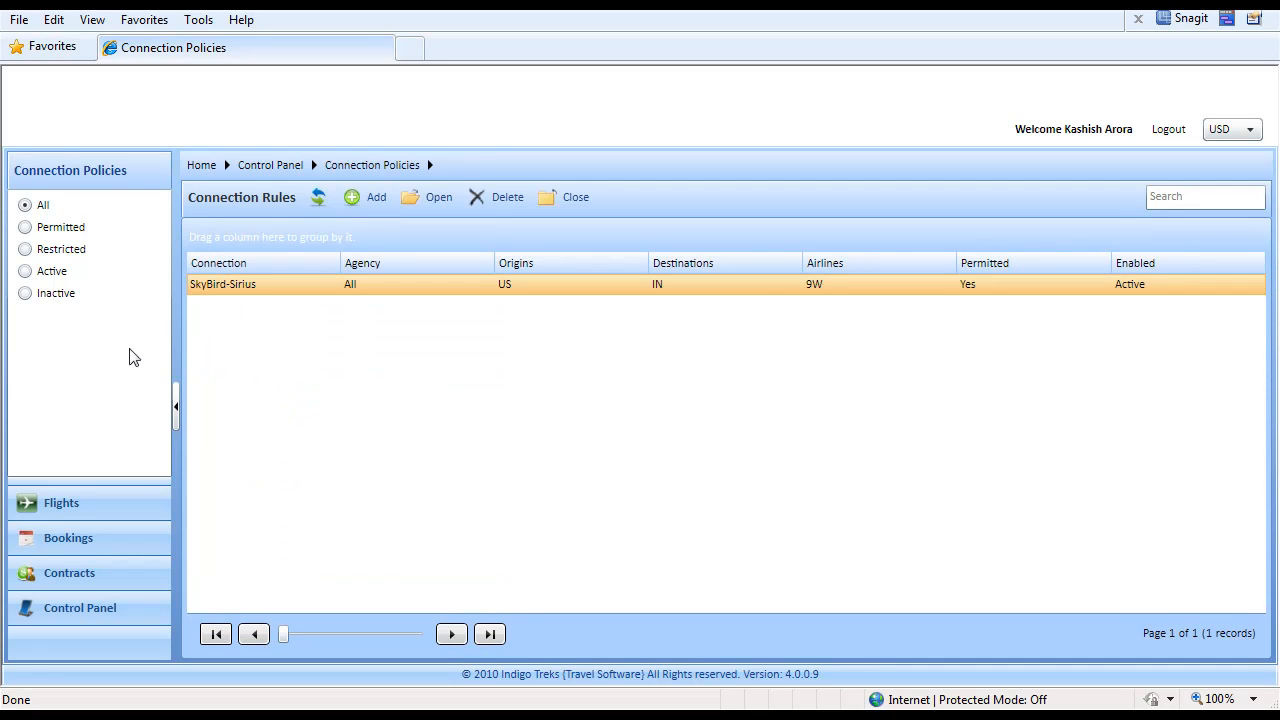
Search for roundtrip flights from San Francisco (SFO) to Delhi (DEL) and look through the fares
click(104, 497)
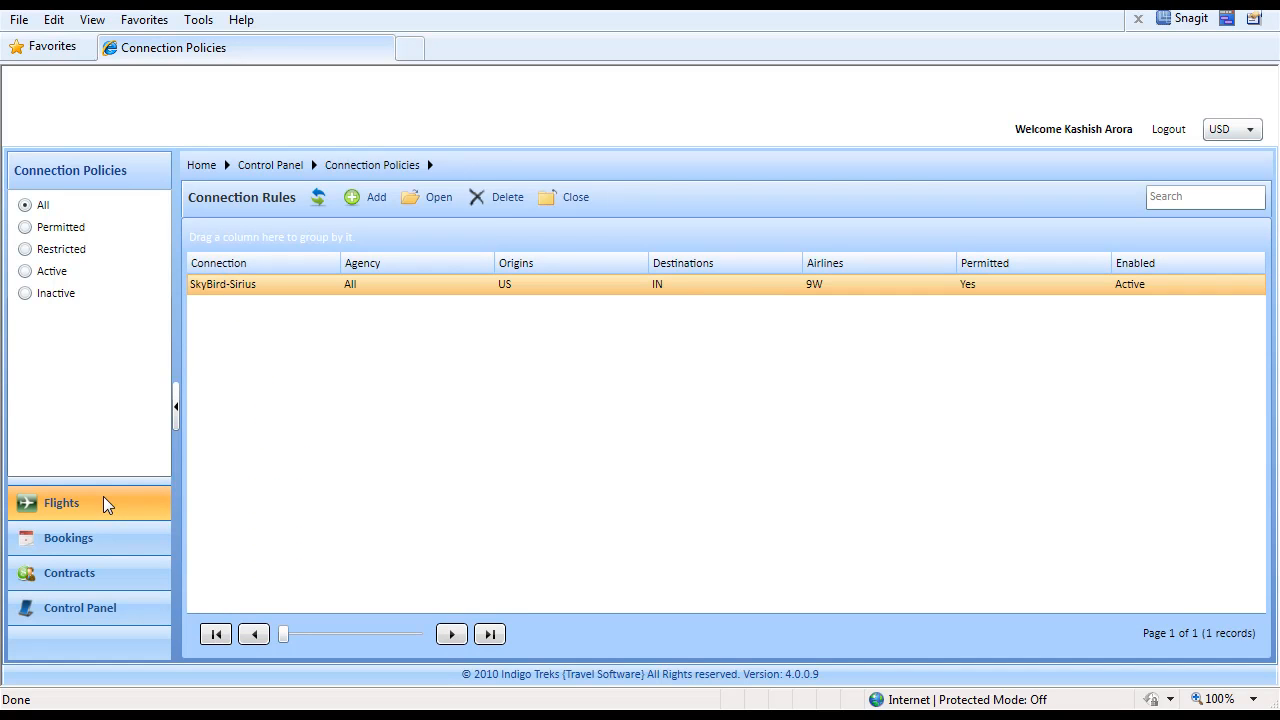
text(sfo)
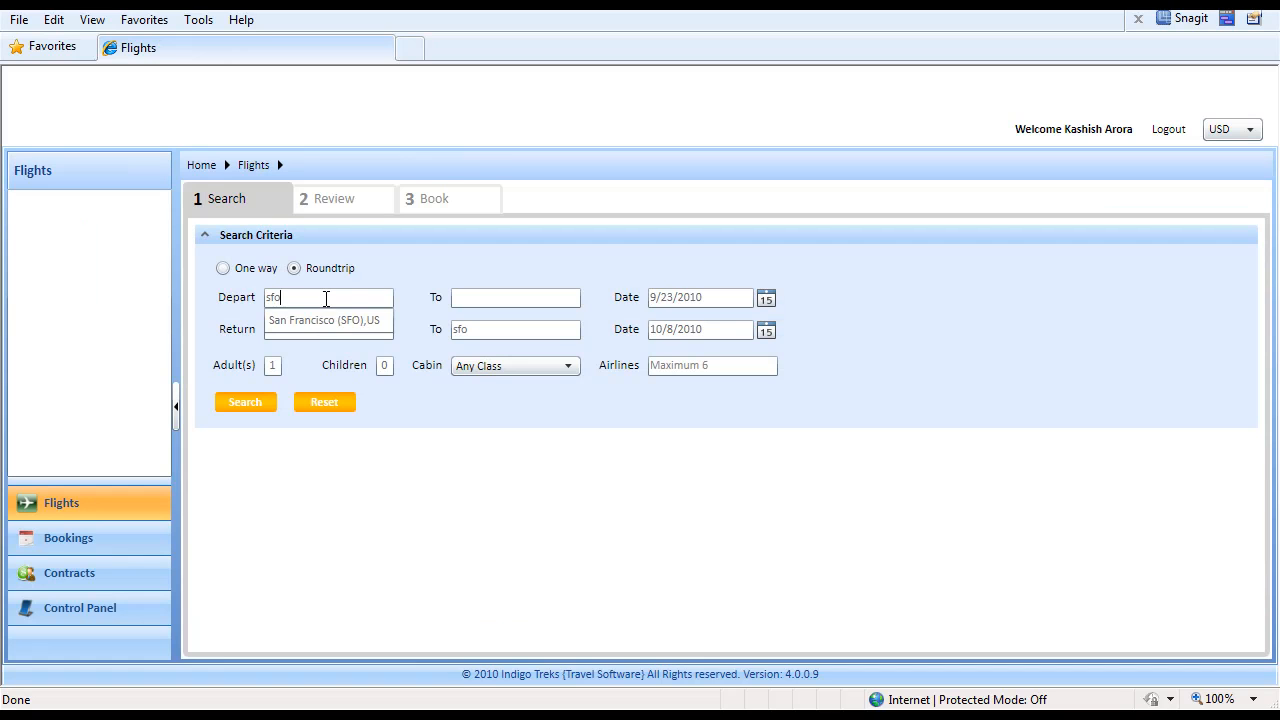
key(Down)
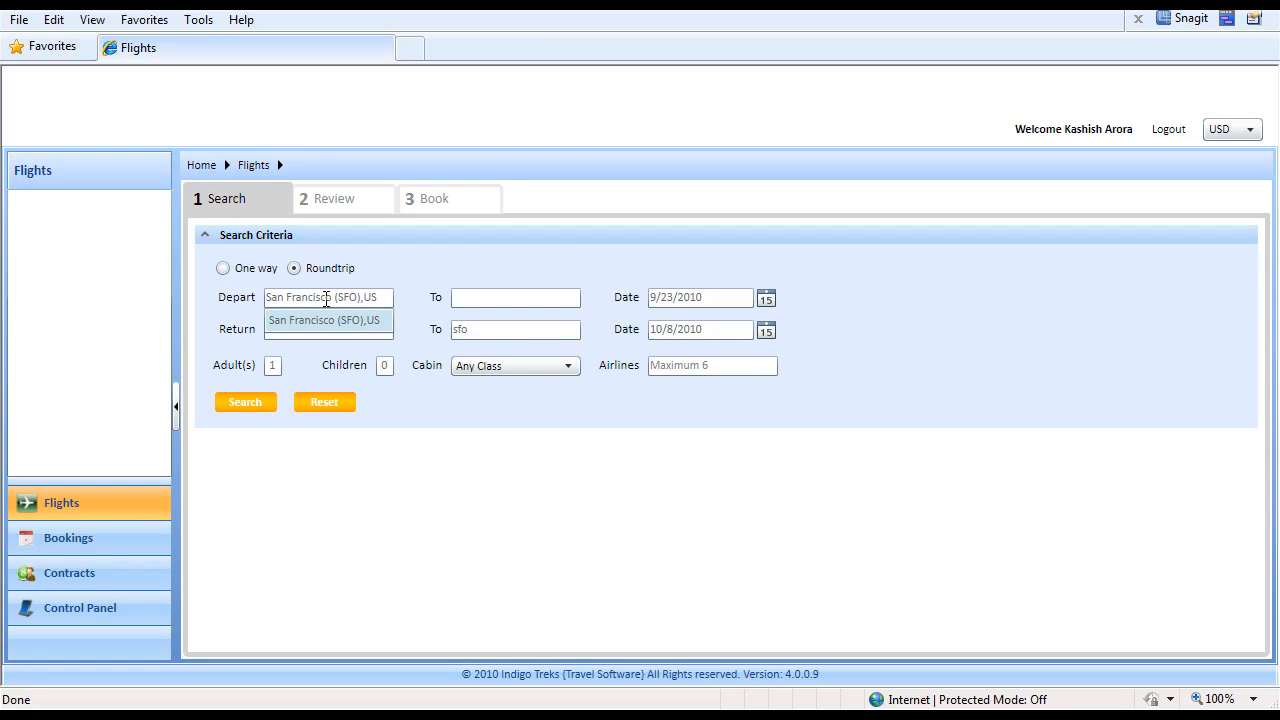
key(Tab)
text(del)
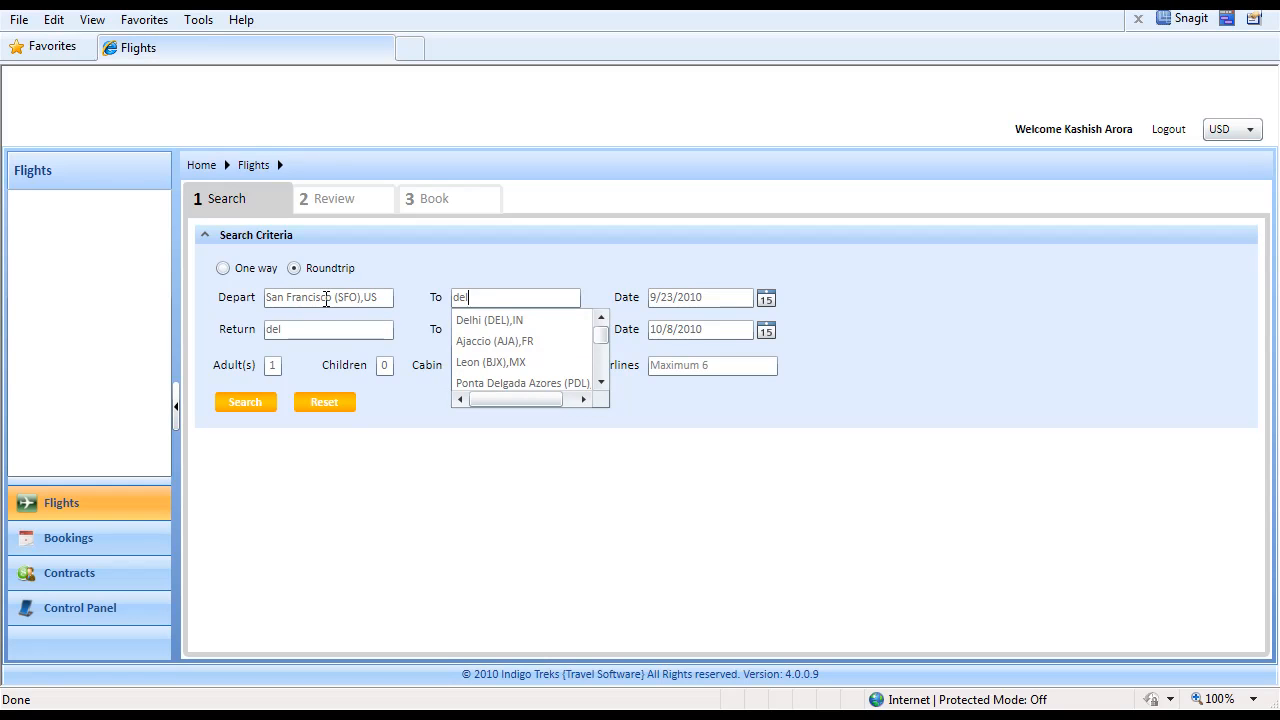
key(Down)
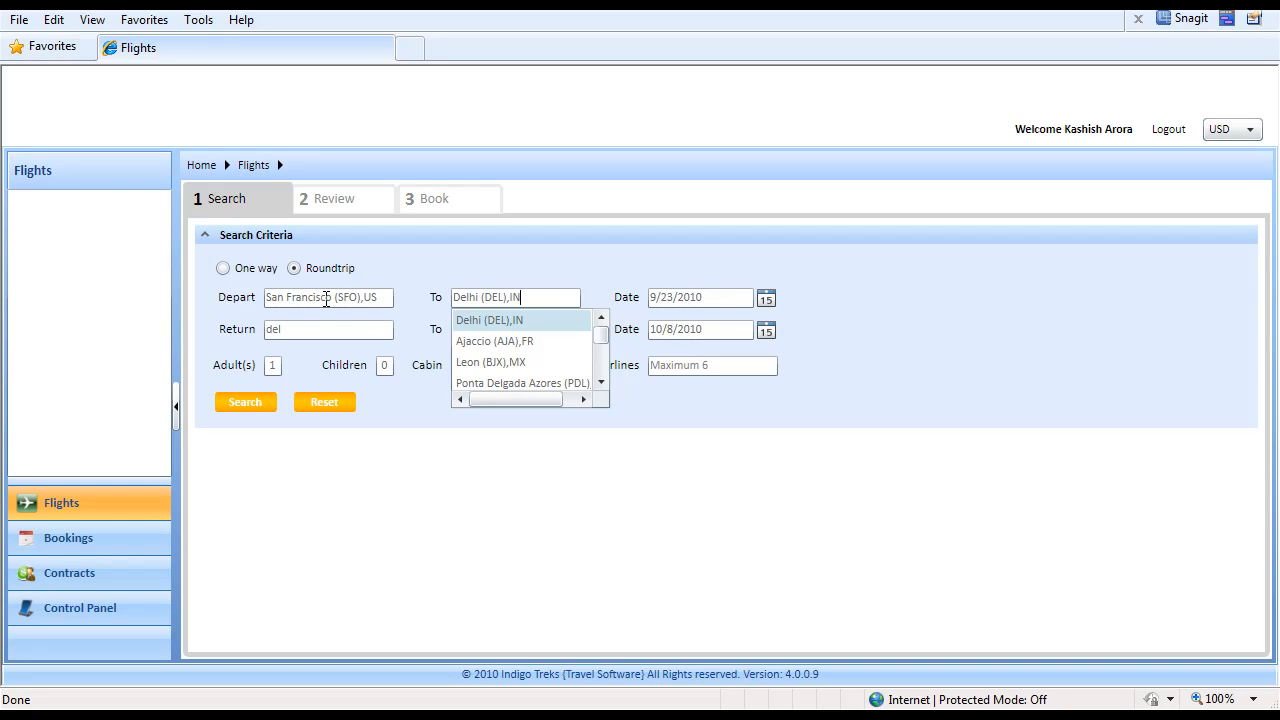
key(Tab)
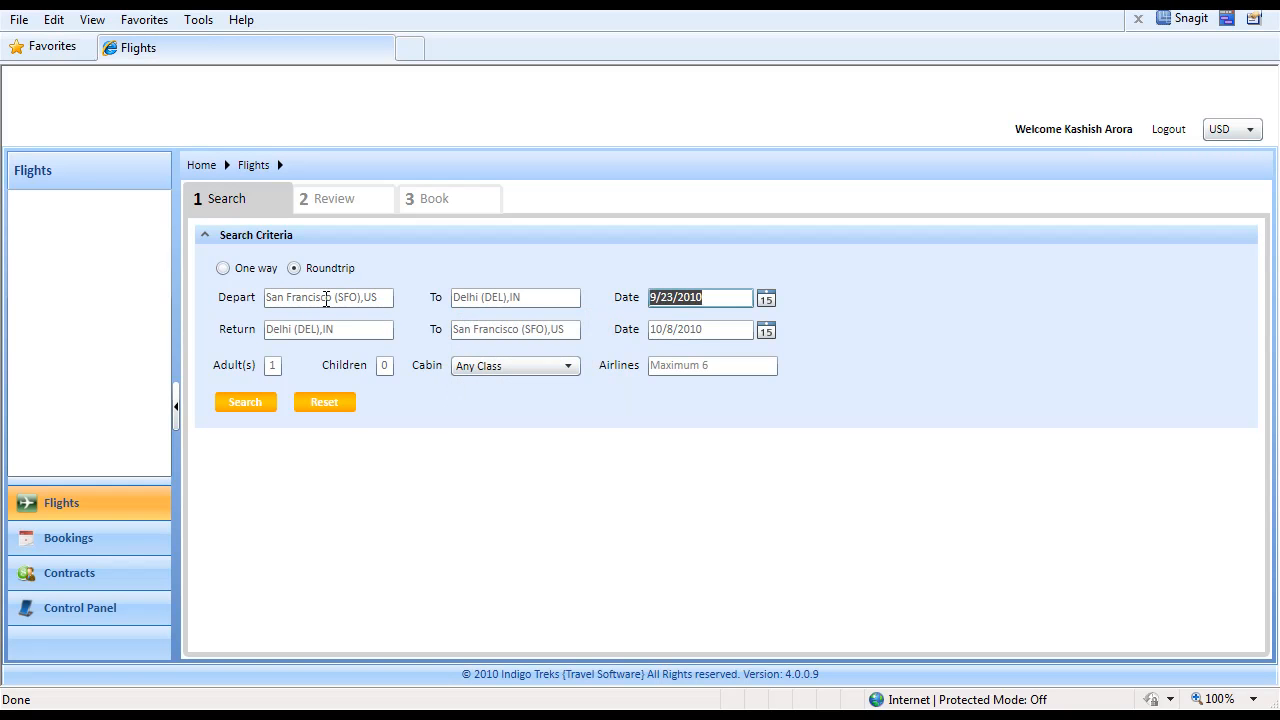
key(Return)
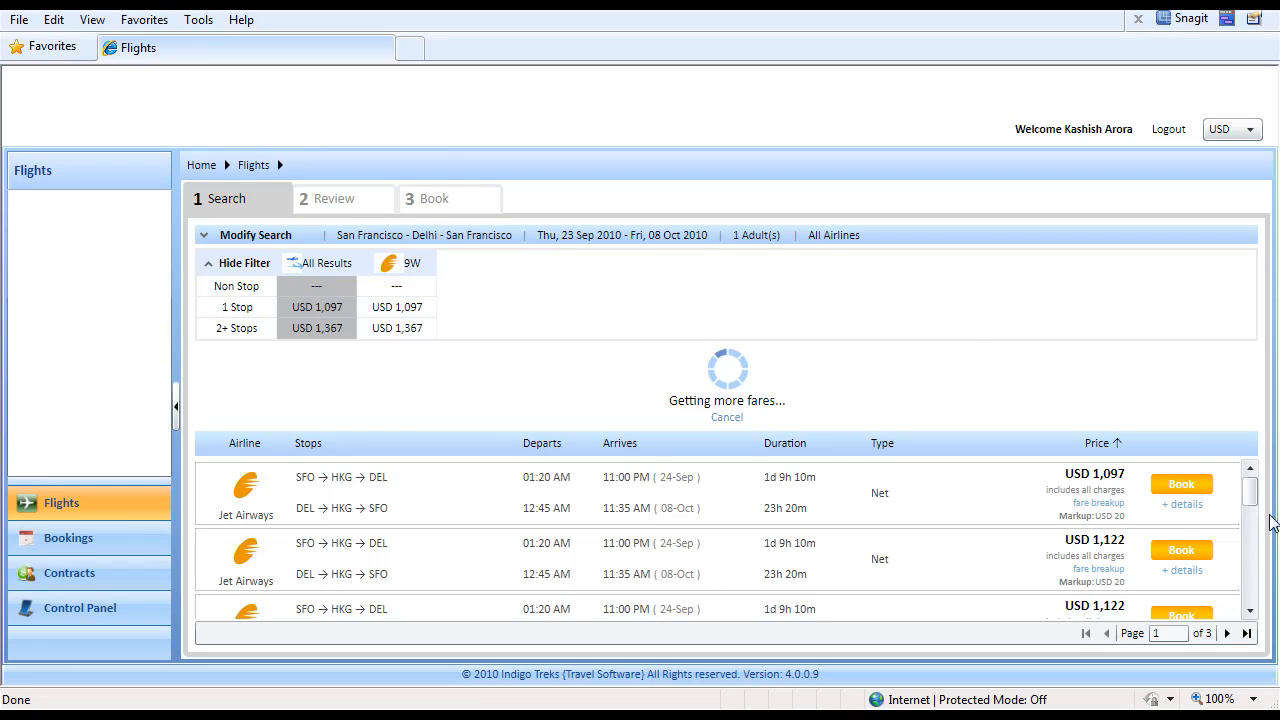
mouse_move(1255, 503)
mouse_down()
mouse_move(1253, 614)
mouse_move(1252, 486)
mouse_up()
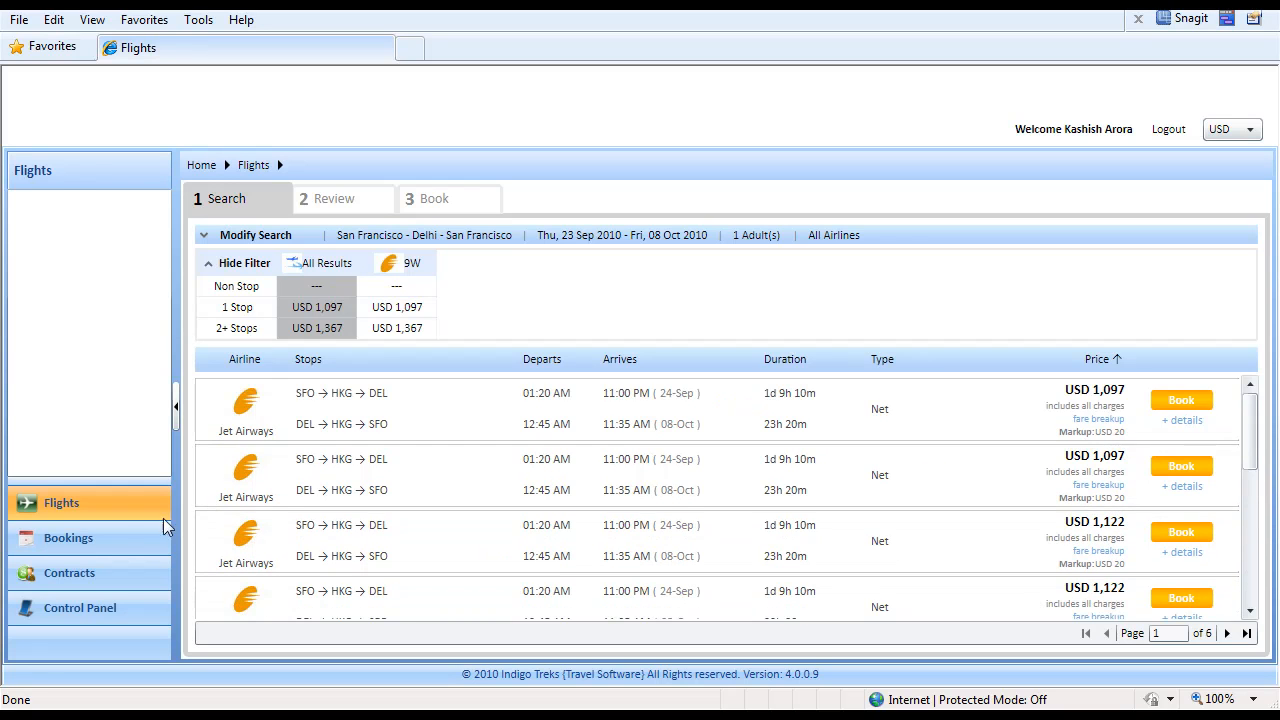
Add IT to the permitted airlines of the SkyBird-Sirius US-to-India connection rule and save it
click(82, 612)
click(333, 380)
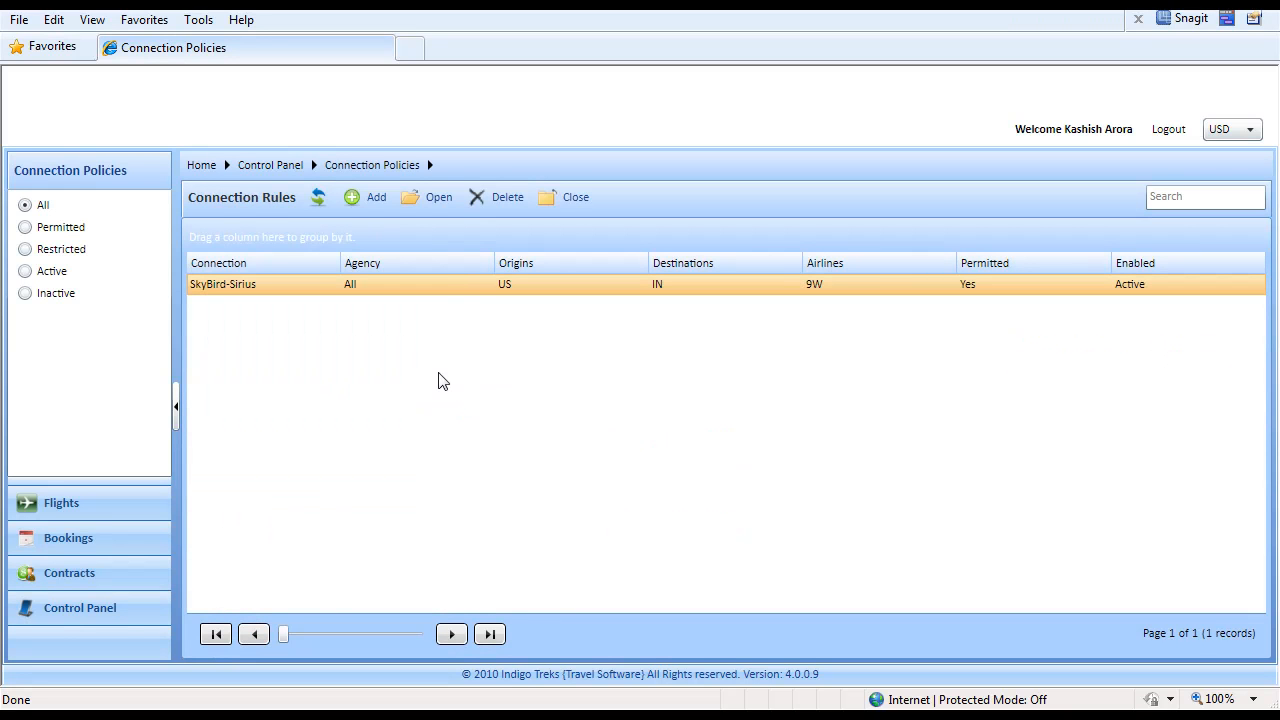
double_click(474, 284)
click(372, 502)
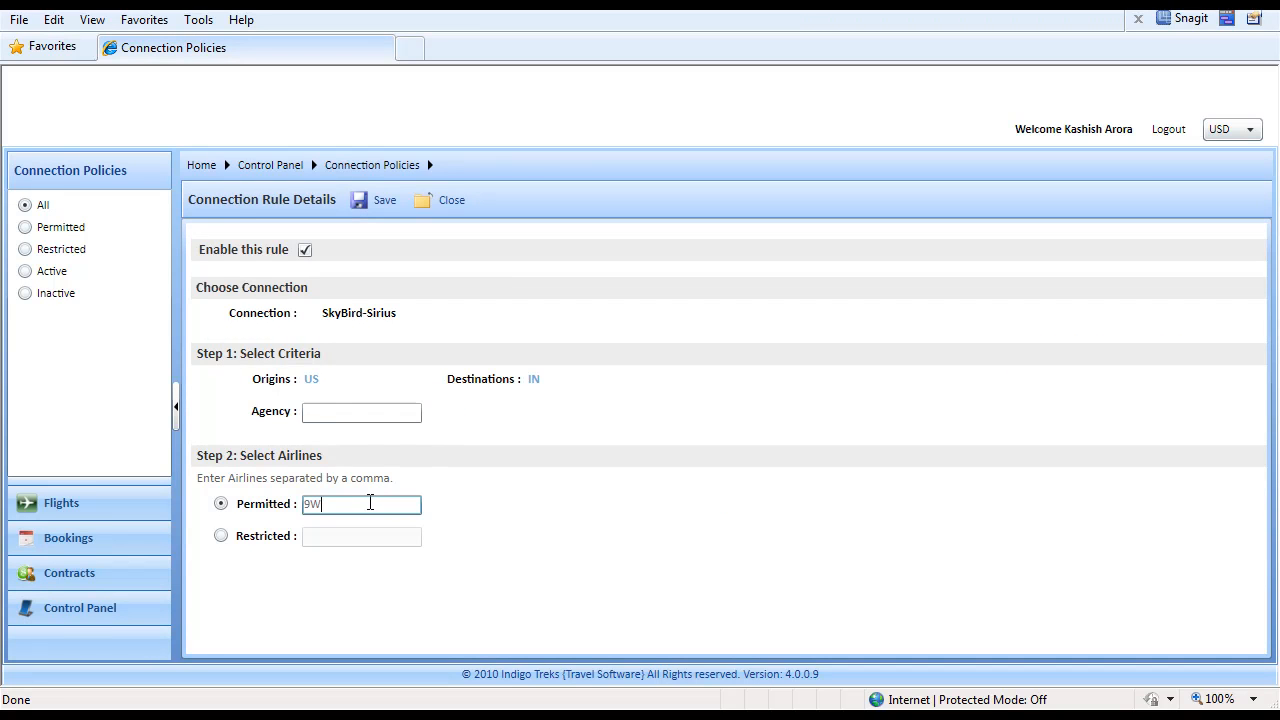
text(,it)
key(BackSpace)
key(BackSpace)
text(IT)
click(381, 202)
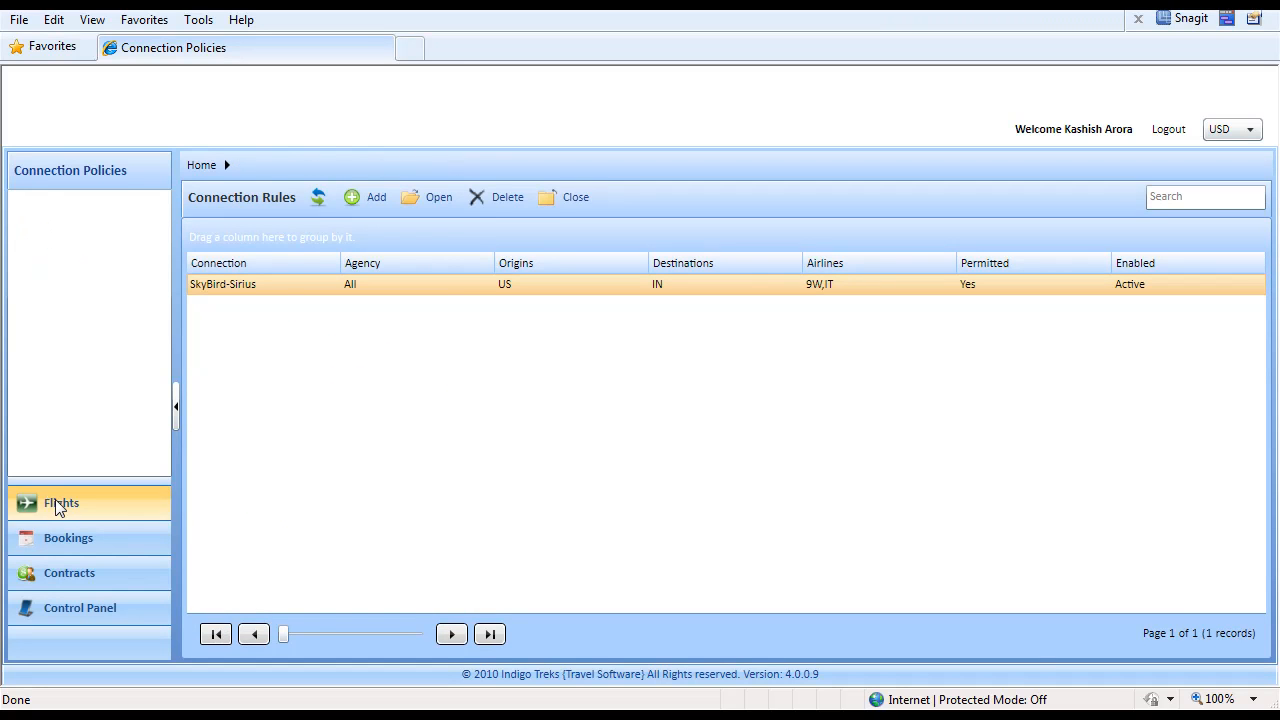
Rerun the SFO to DEL roundtrip flight search with the updated connection rule
click(56, 499)
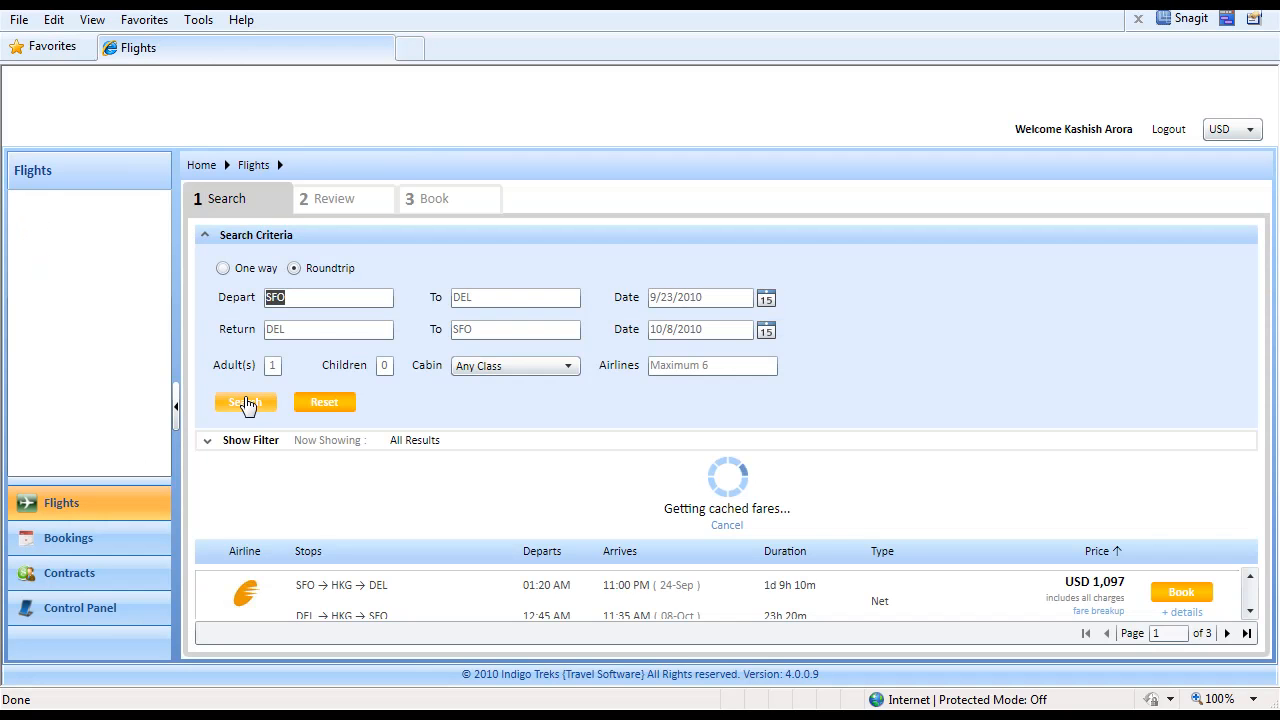
click(246, 403)
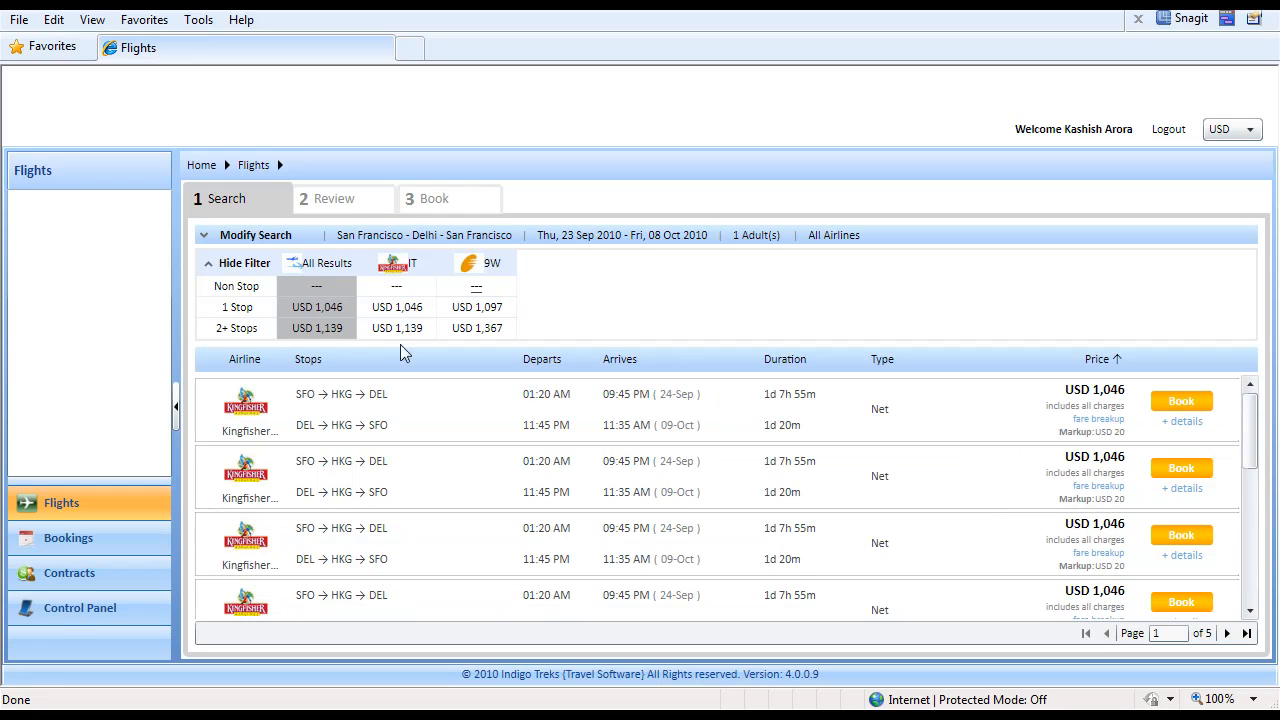
Switch the SkyBird-Sirius US-to-India rule to restricted airlines 9w,IT, save it, and accept adding a default rule for the connection
click(106, 609)
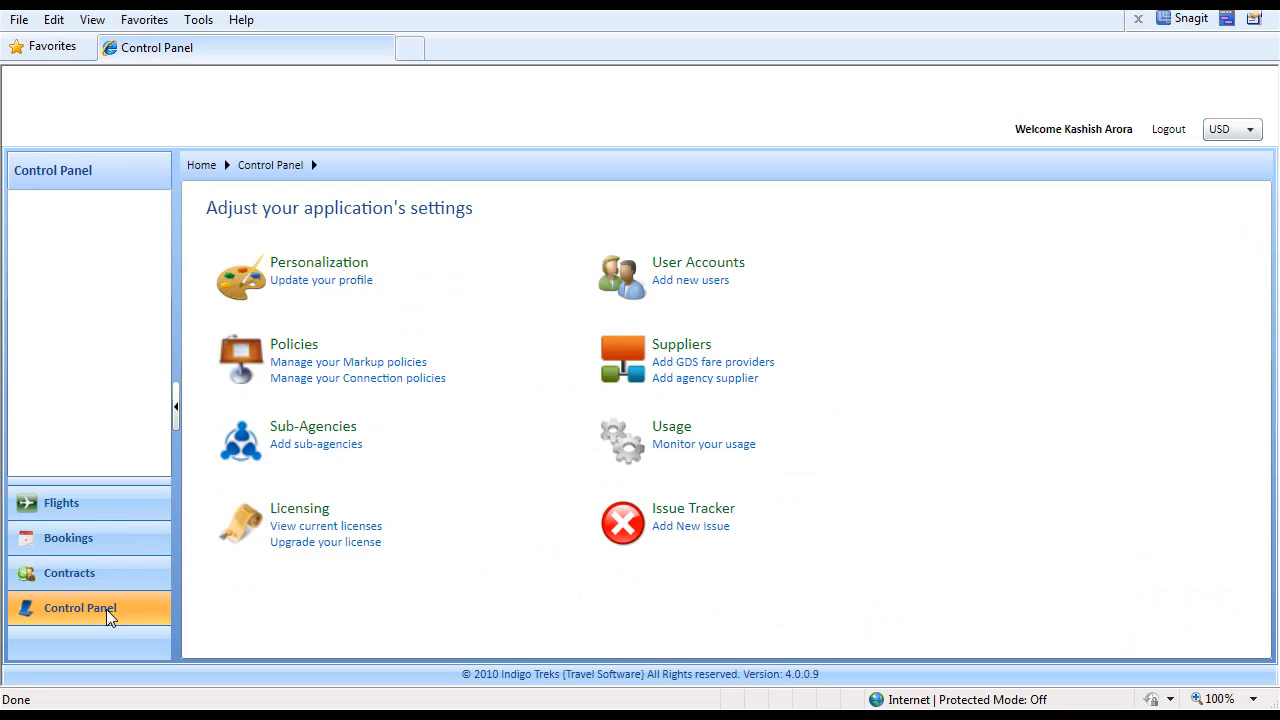
click(366, 378)
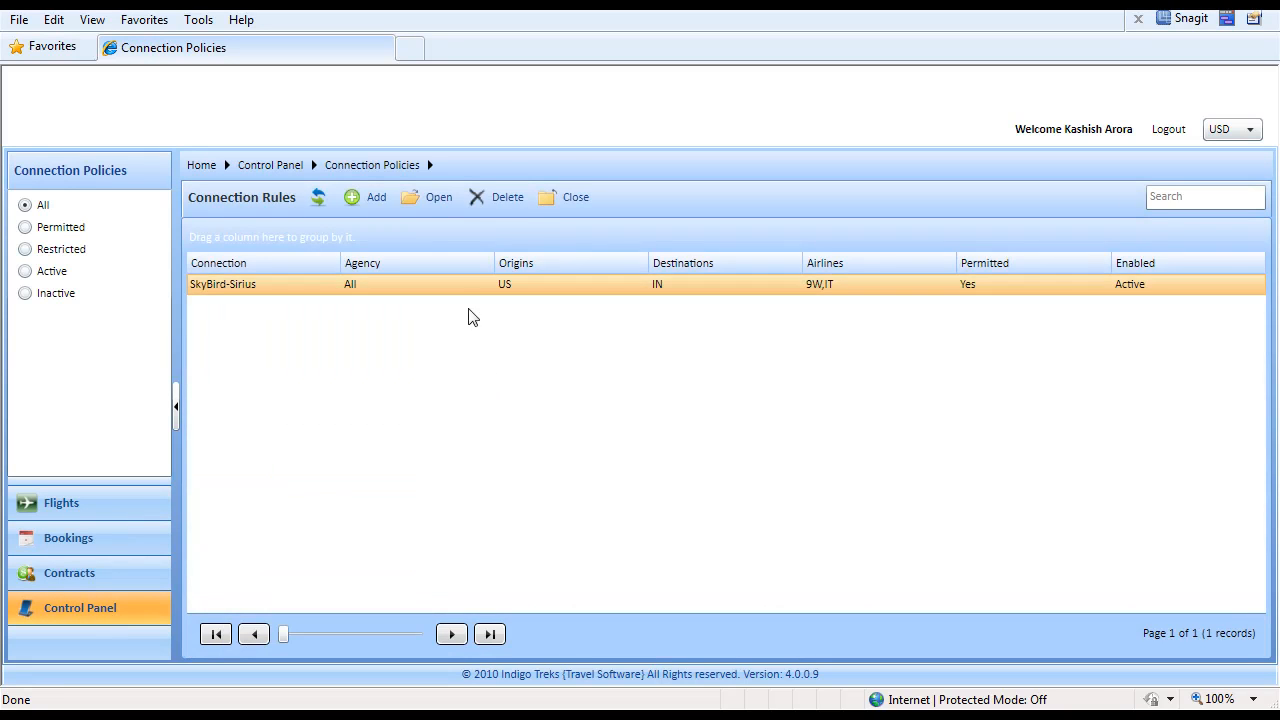
double_click(466, 285)
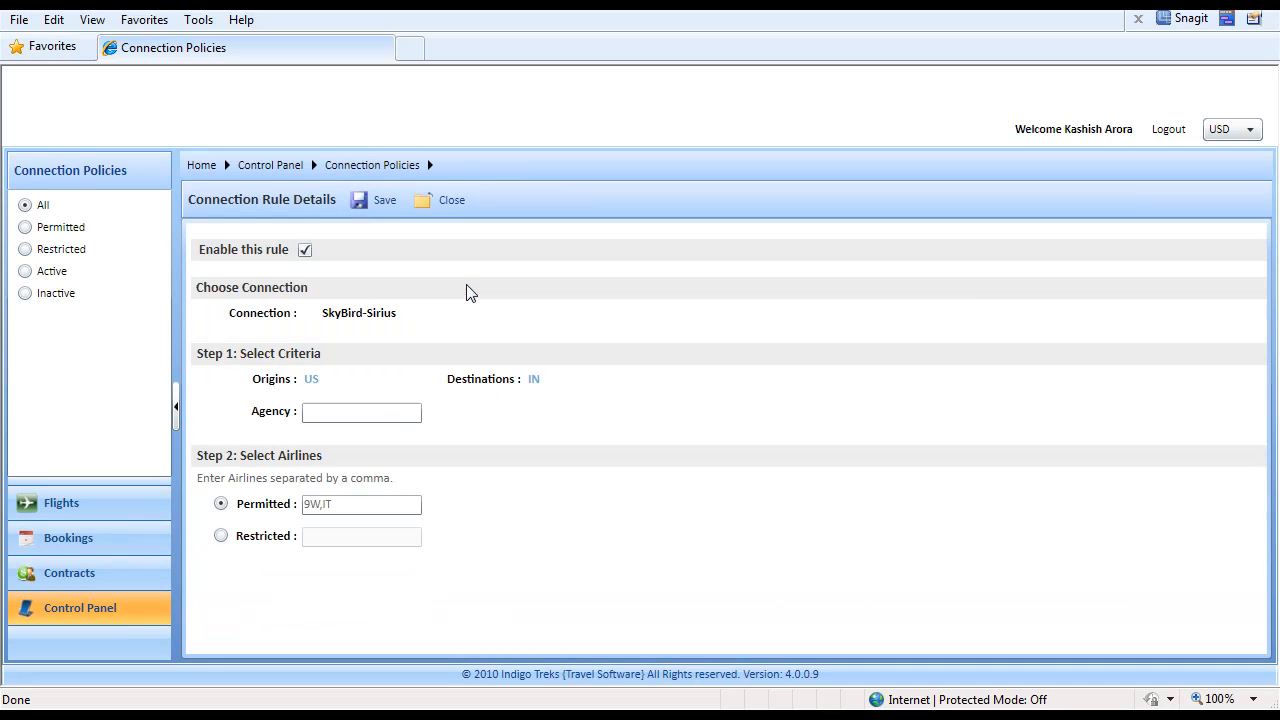
click(221, 536)
click(341, 537)
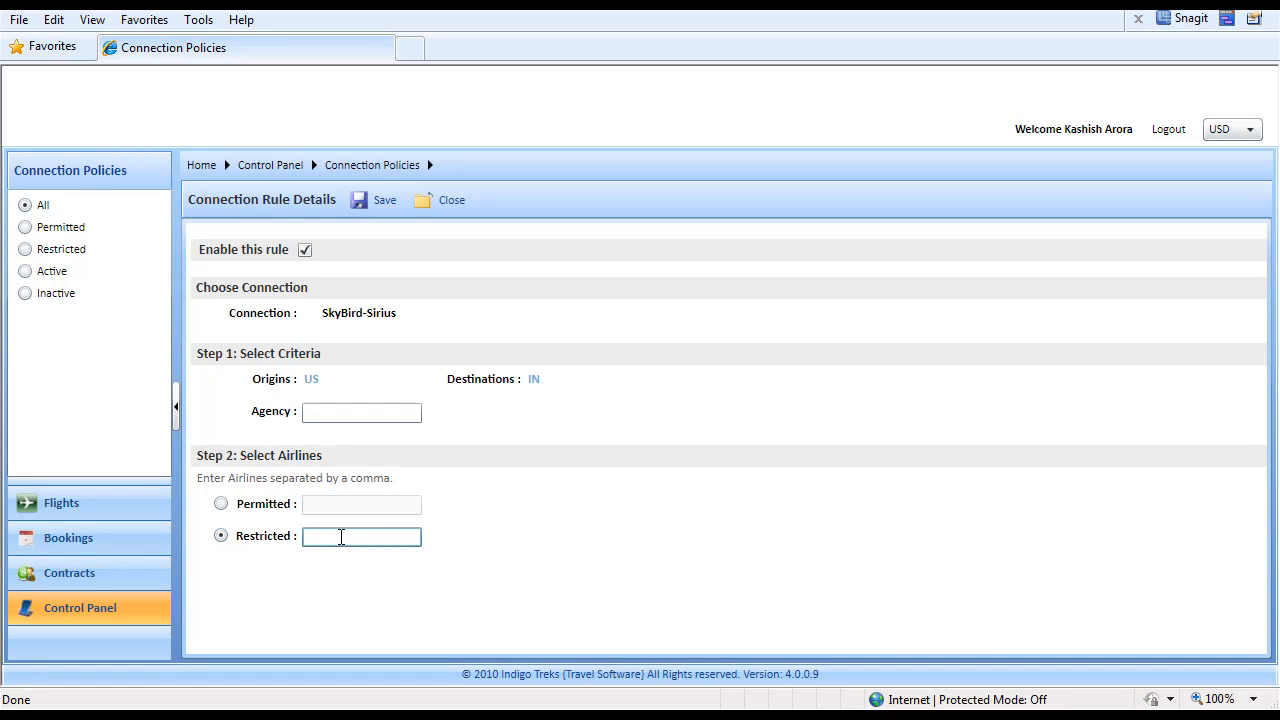
text(9w,it)
key(BackSpace)
key(BackSpace)
text(IT)
click(385, 201)
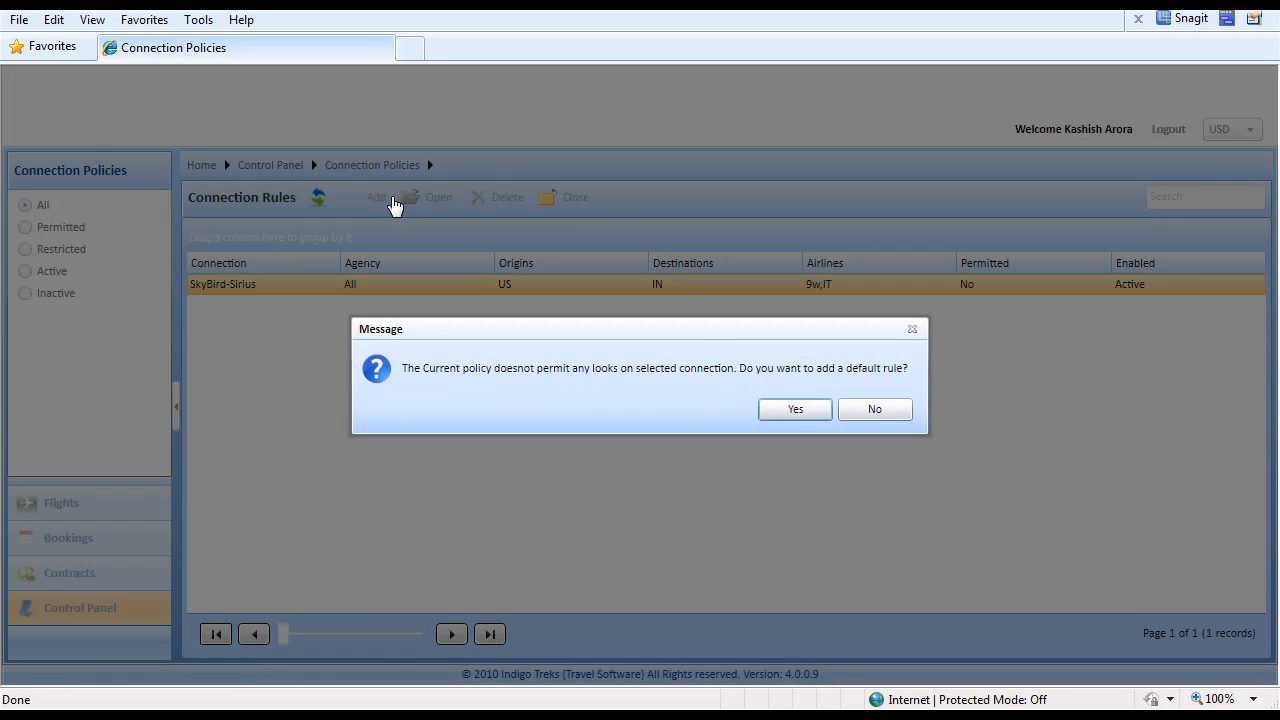
click(776, 410)
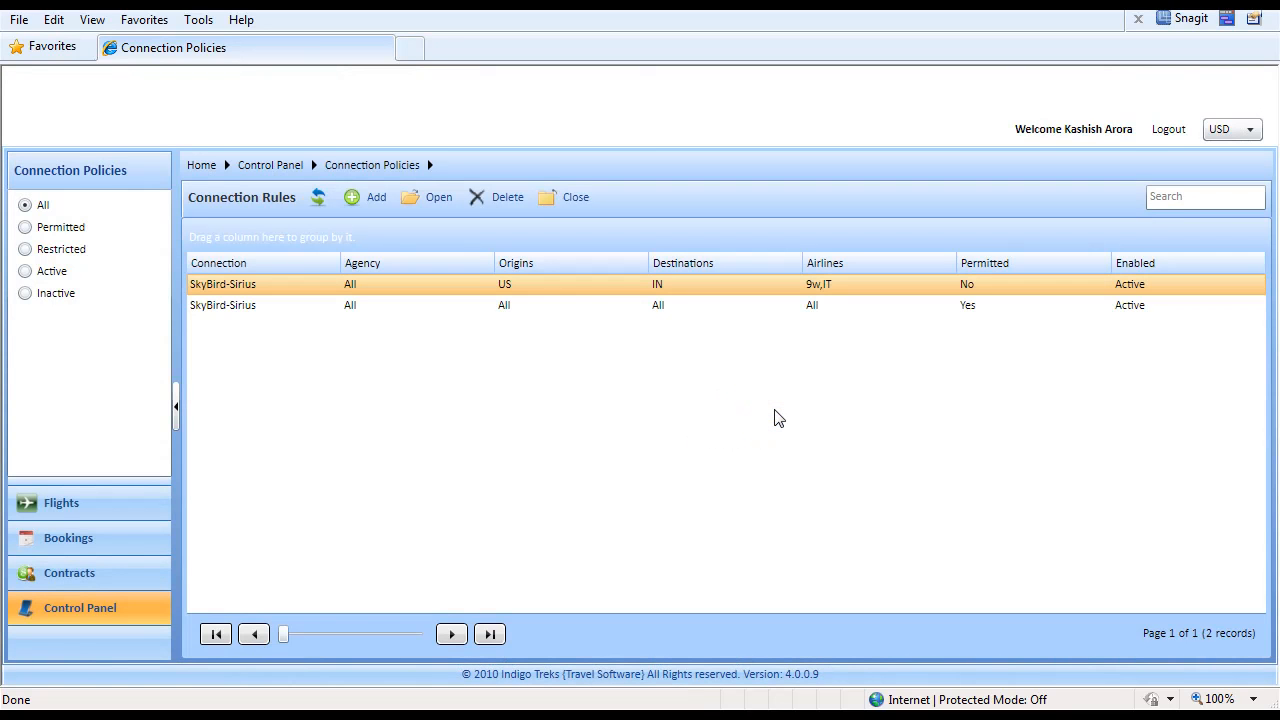
click(800, 305)
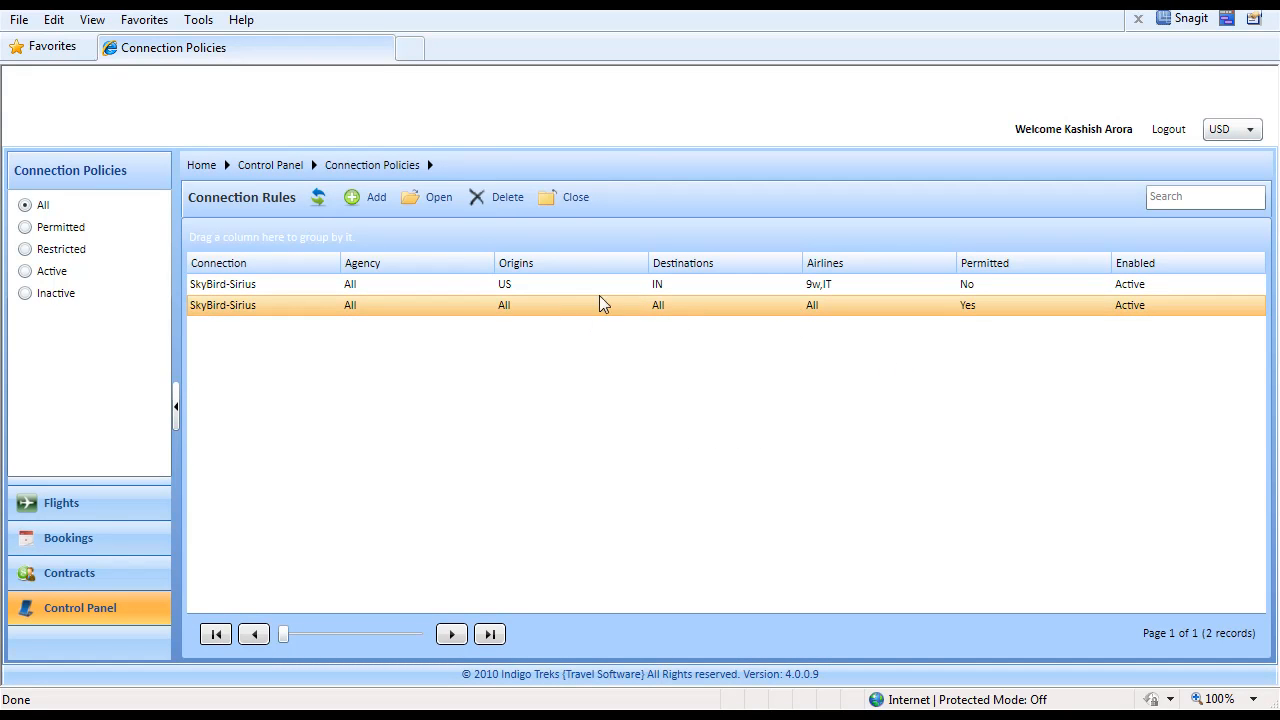
Search for roundtrip flights from San Francisco (SFO) to Delhi (DEL) departing on 24 September 2010
click(846, 288)
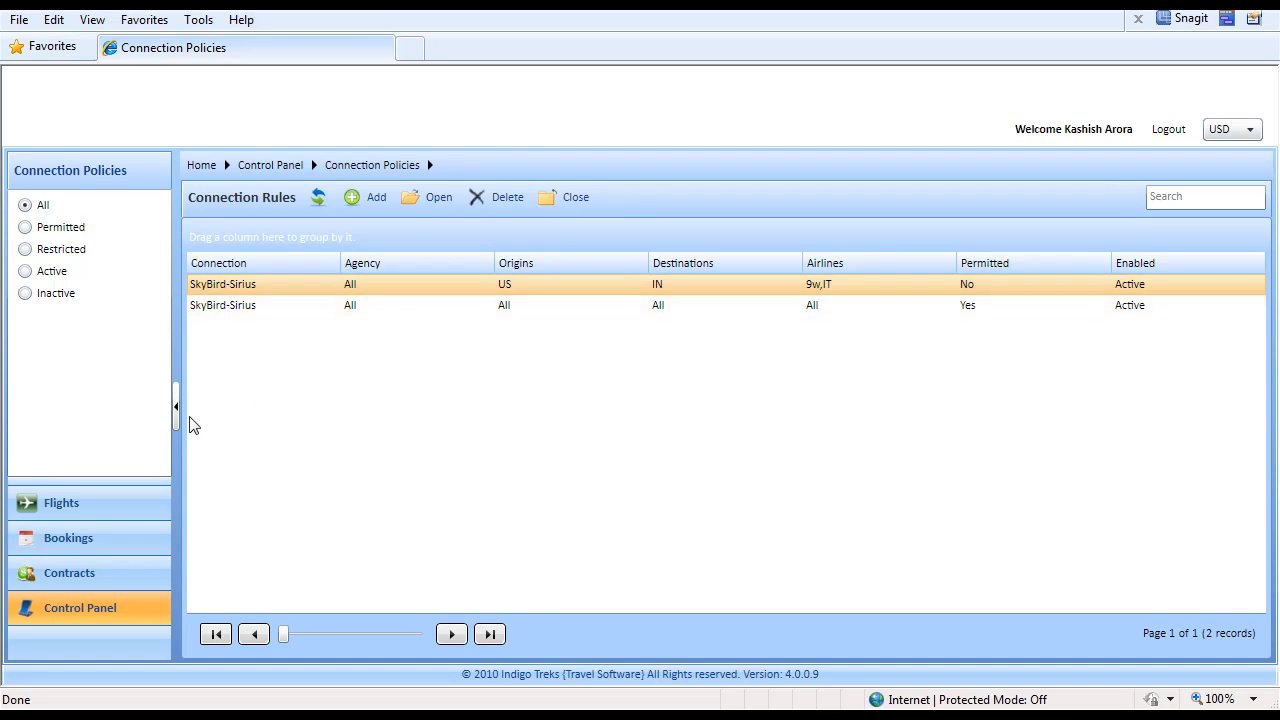
click(78, 499)
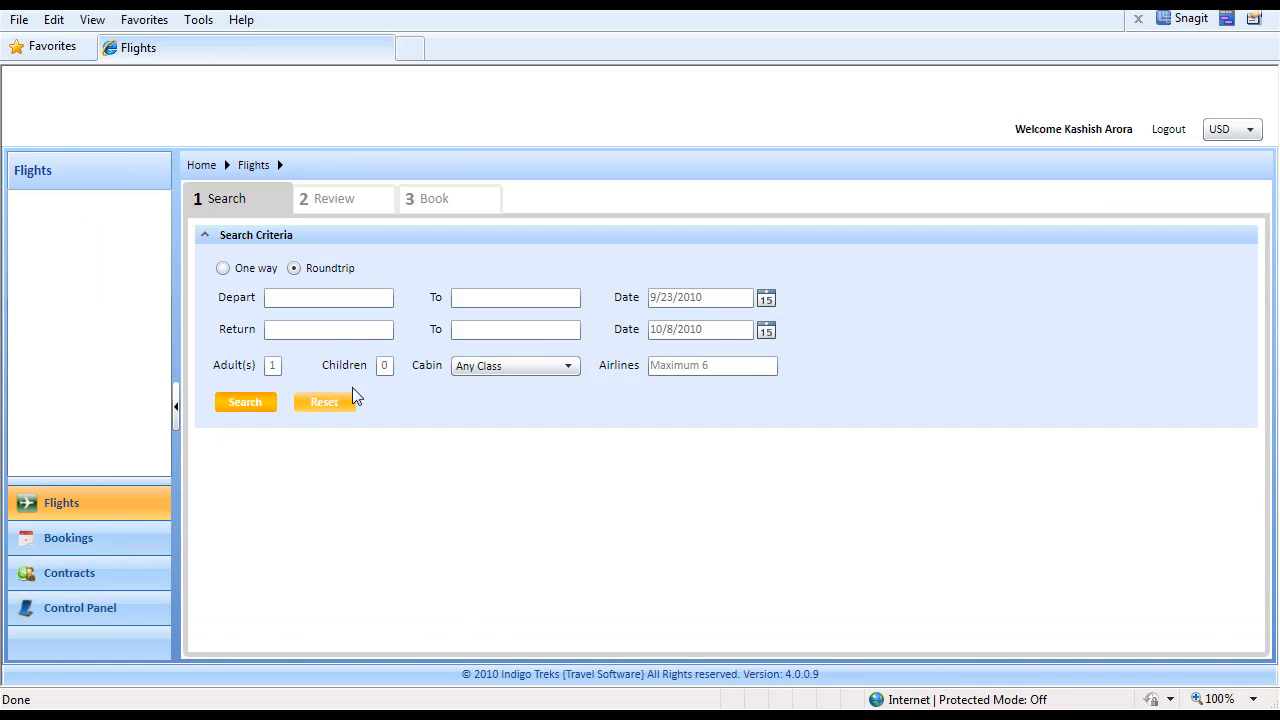
text(SFO)
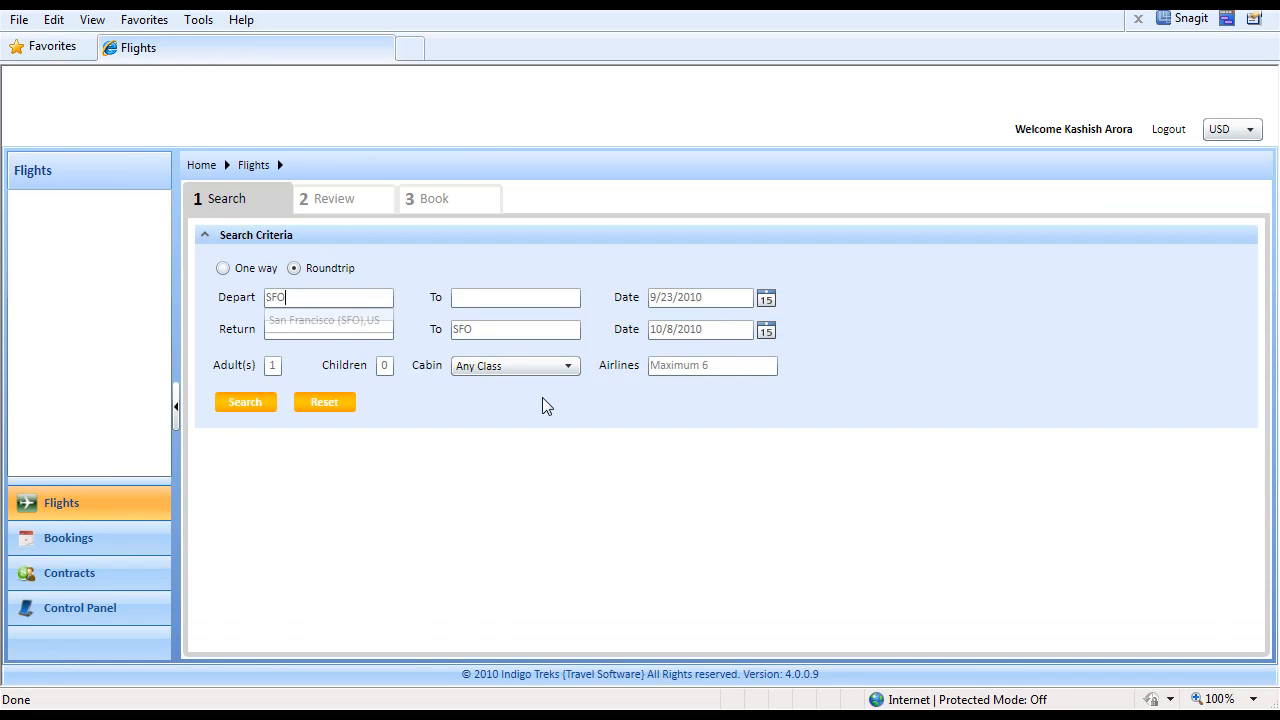
key(Down)
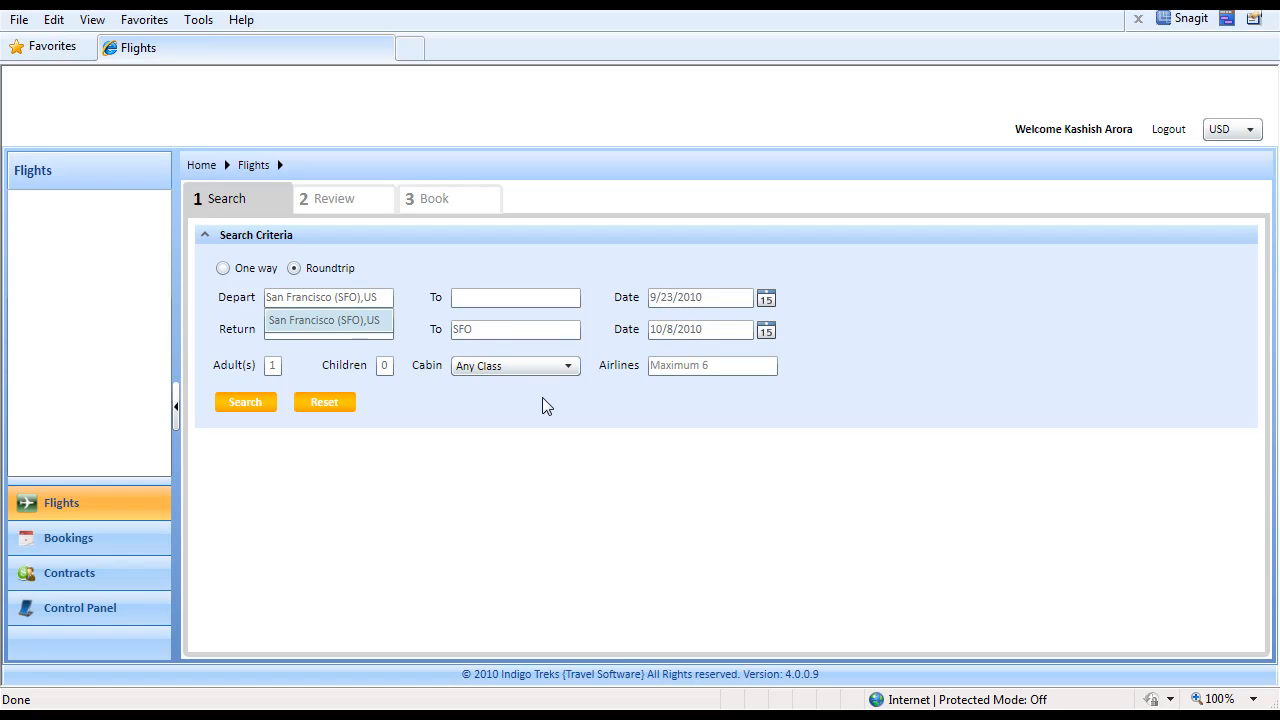
key(Tab)
text(DEL)
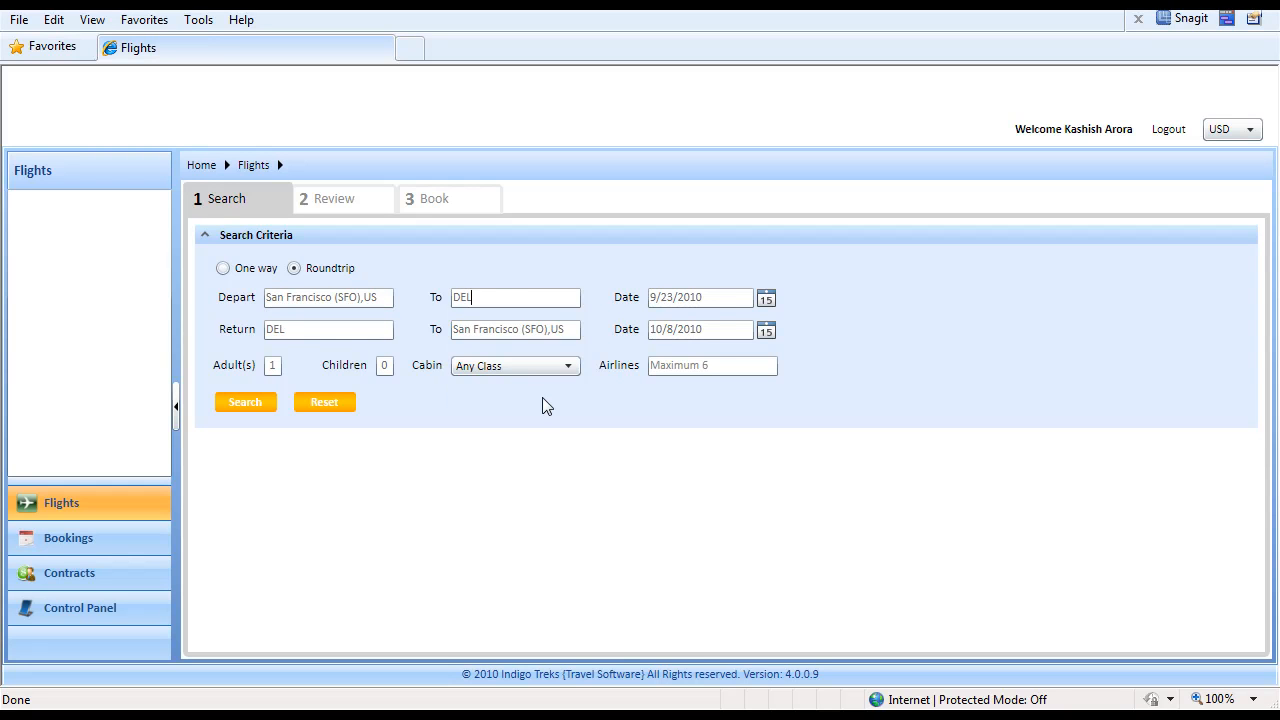
key(Down)
key(Tab)
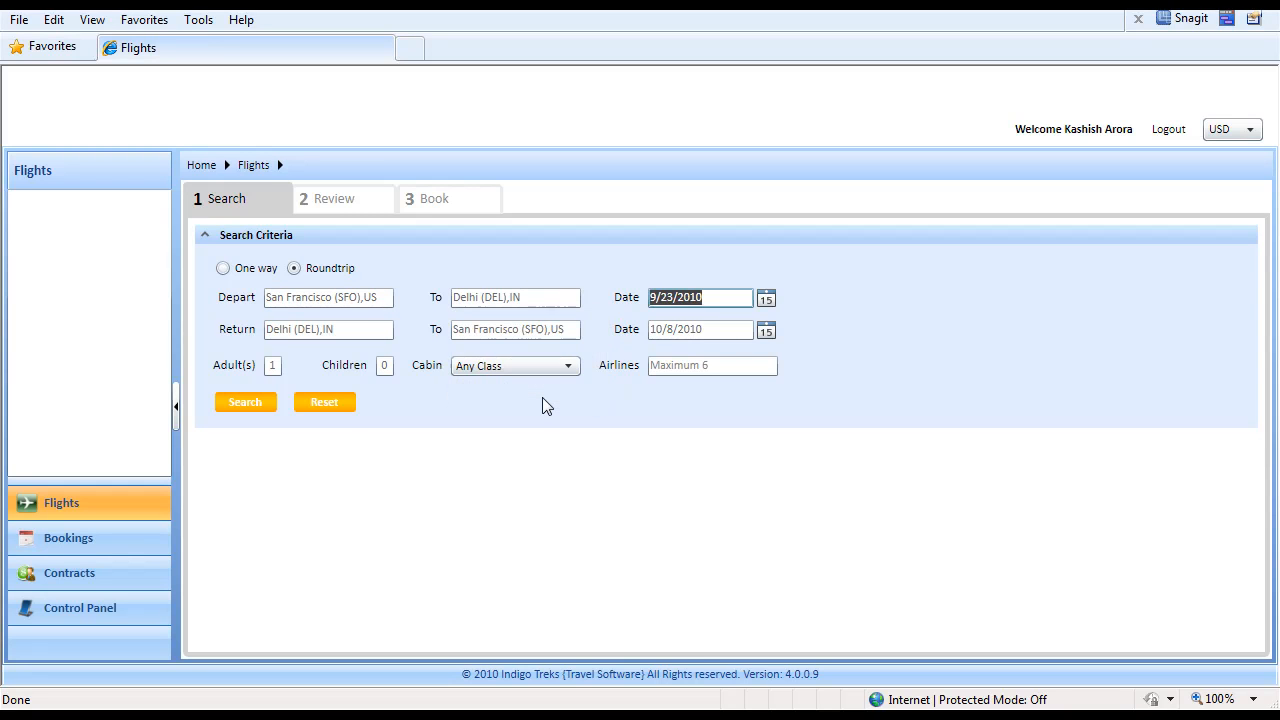
click(765, 300)
click(772, 415)
click(245, 404)
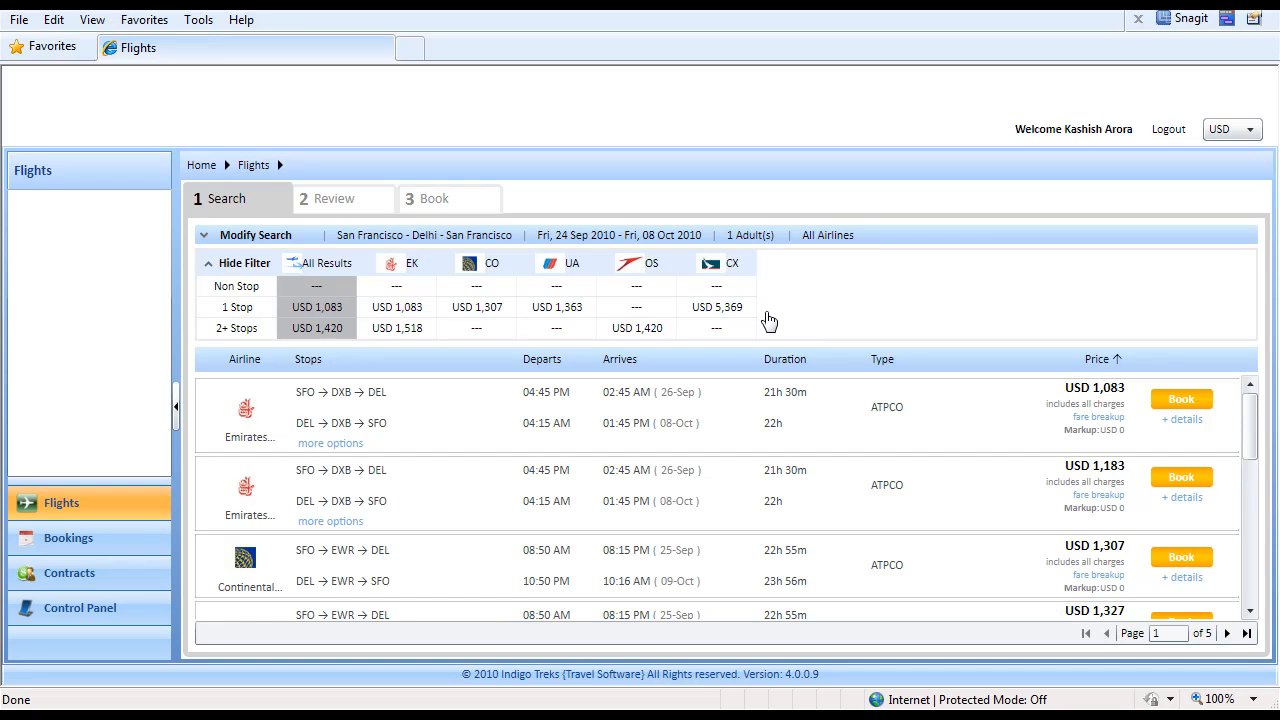
Review the details of the SkyBird-Sirius US-to-India connection rule in the connection policies, closing it without changes
click(82, 611)
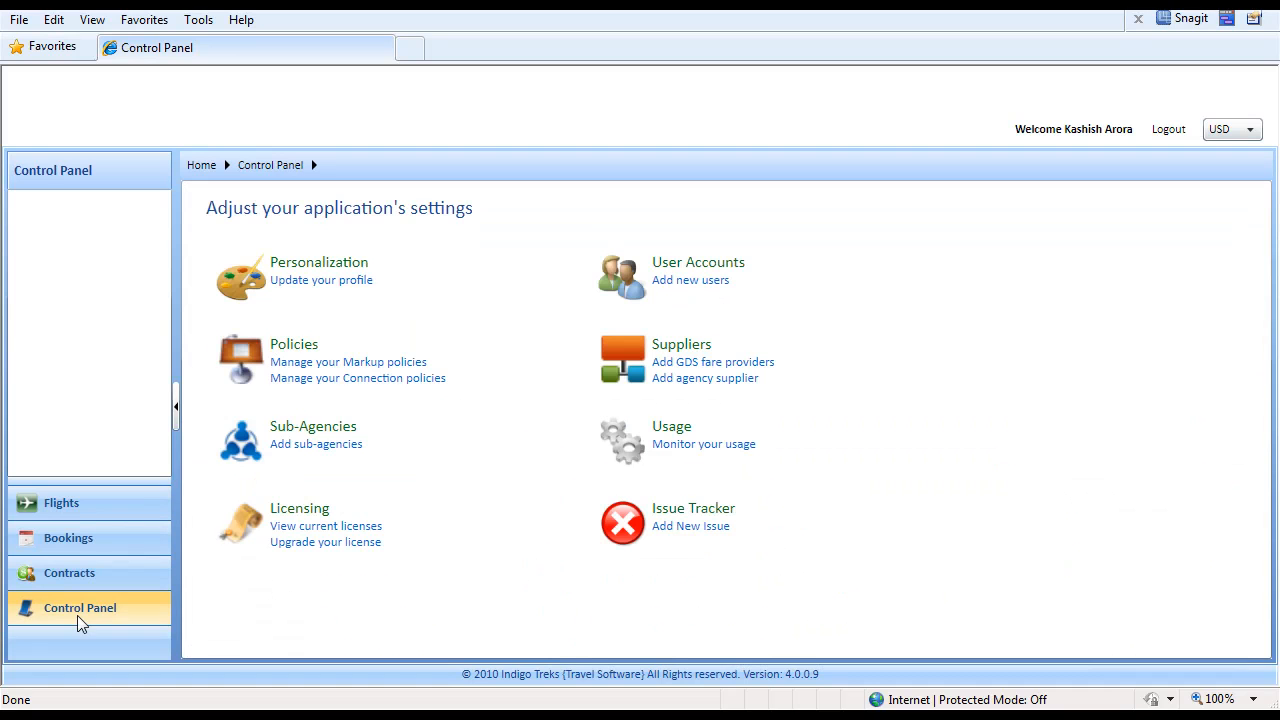
click(358, 378)
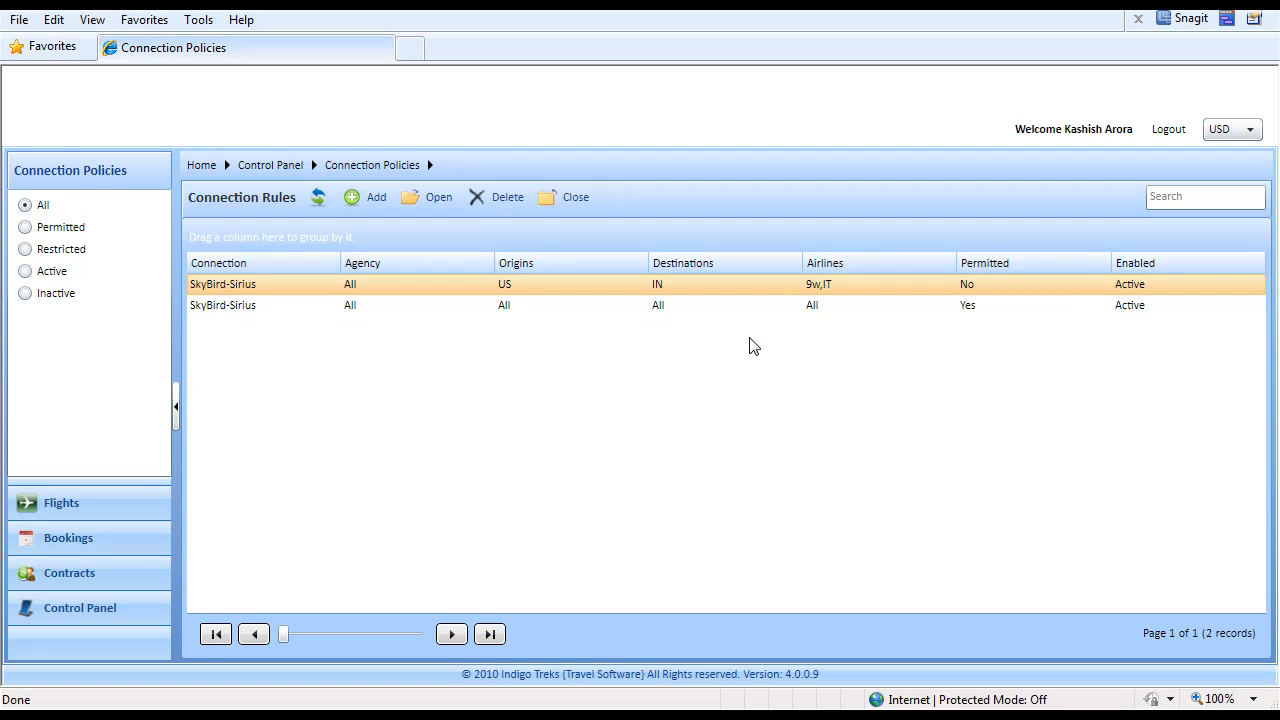
double_click(714, 294)
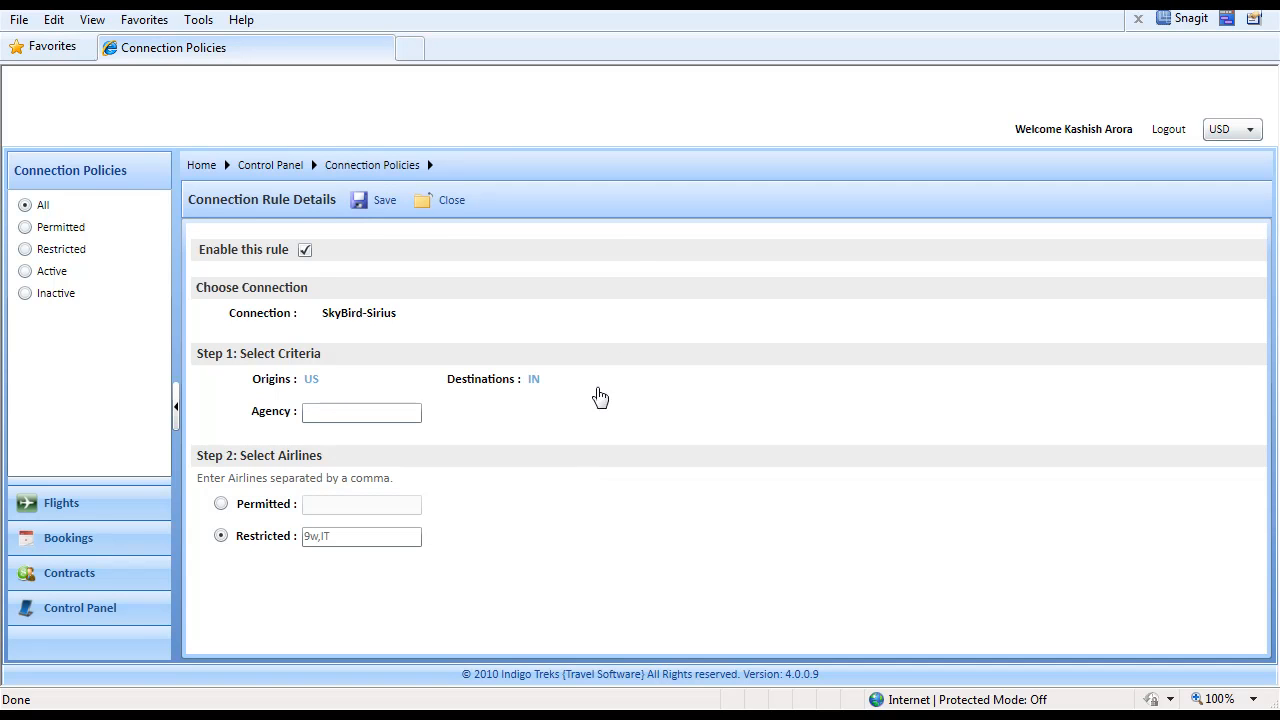
click(449, 204)
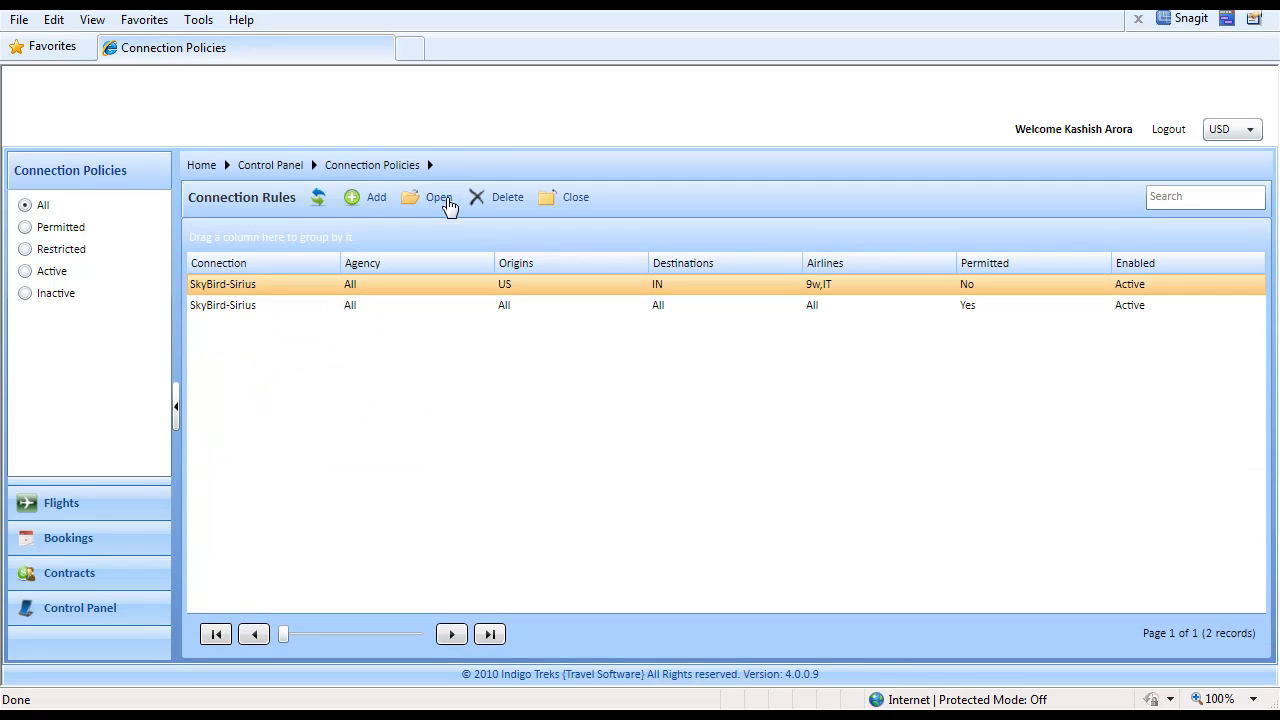